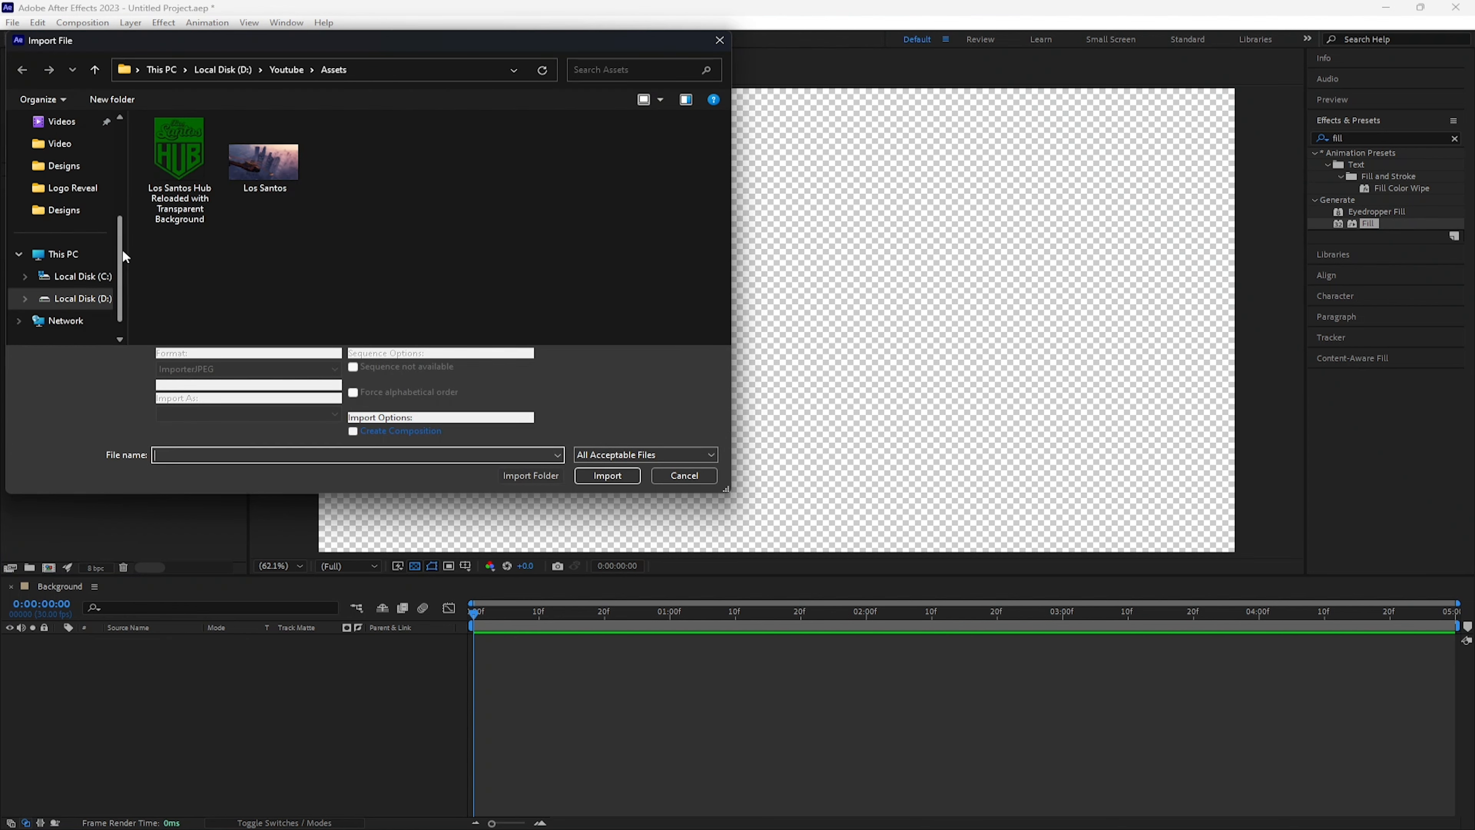
Import the Los Santos Hub logo PNG and the Los Santos image, and add Los Santos.jpg to the Background composition
drag(362, 223, 174, 153)
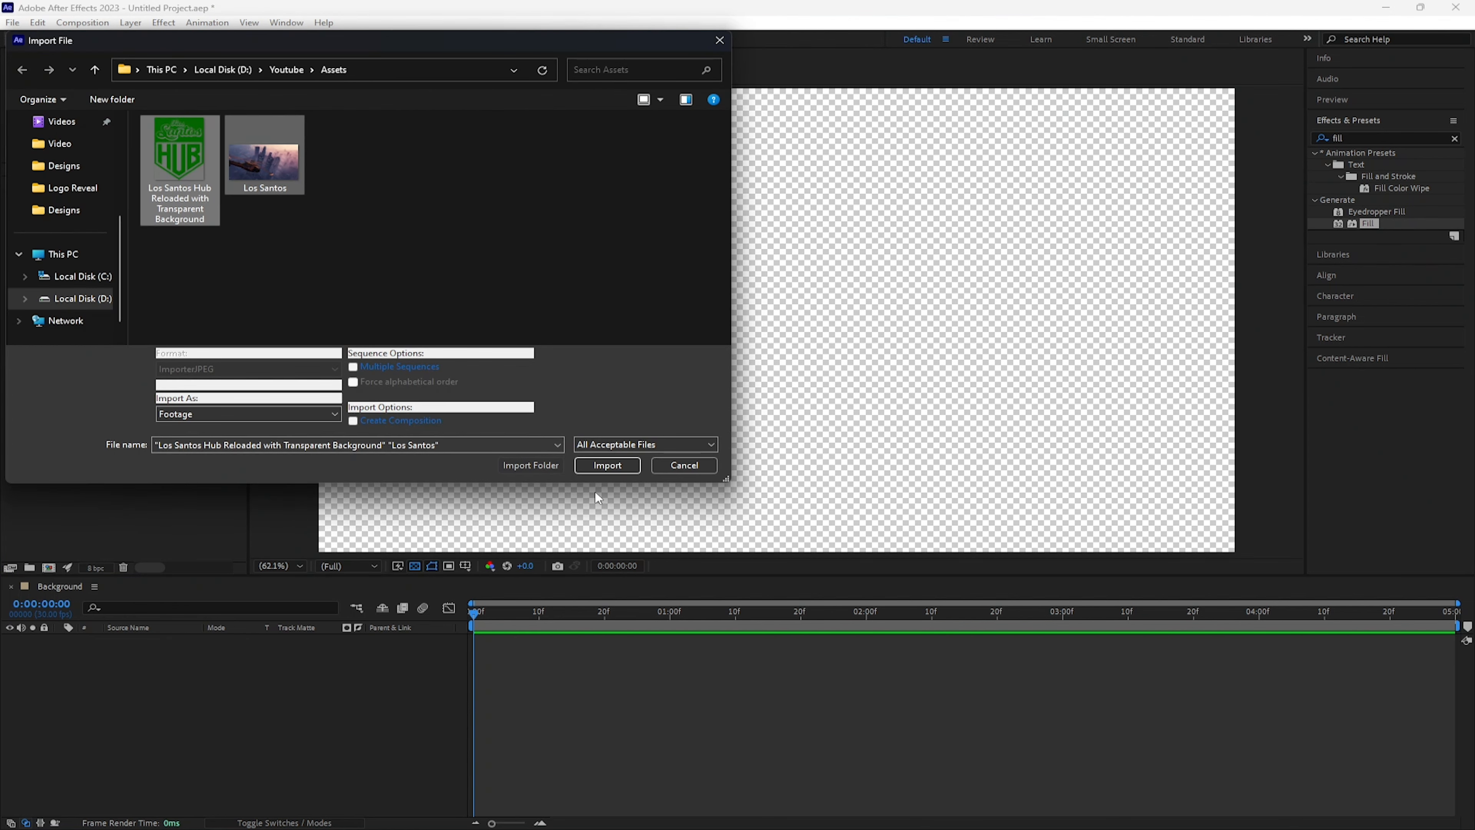
click(607, 466)
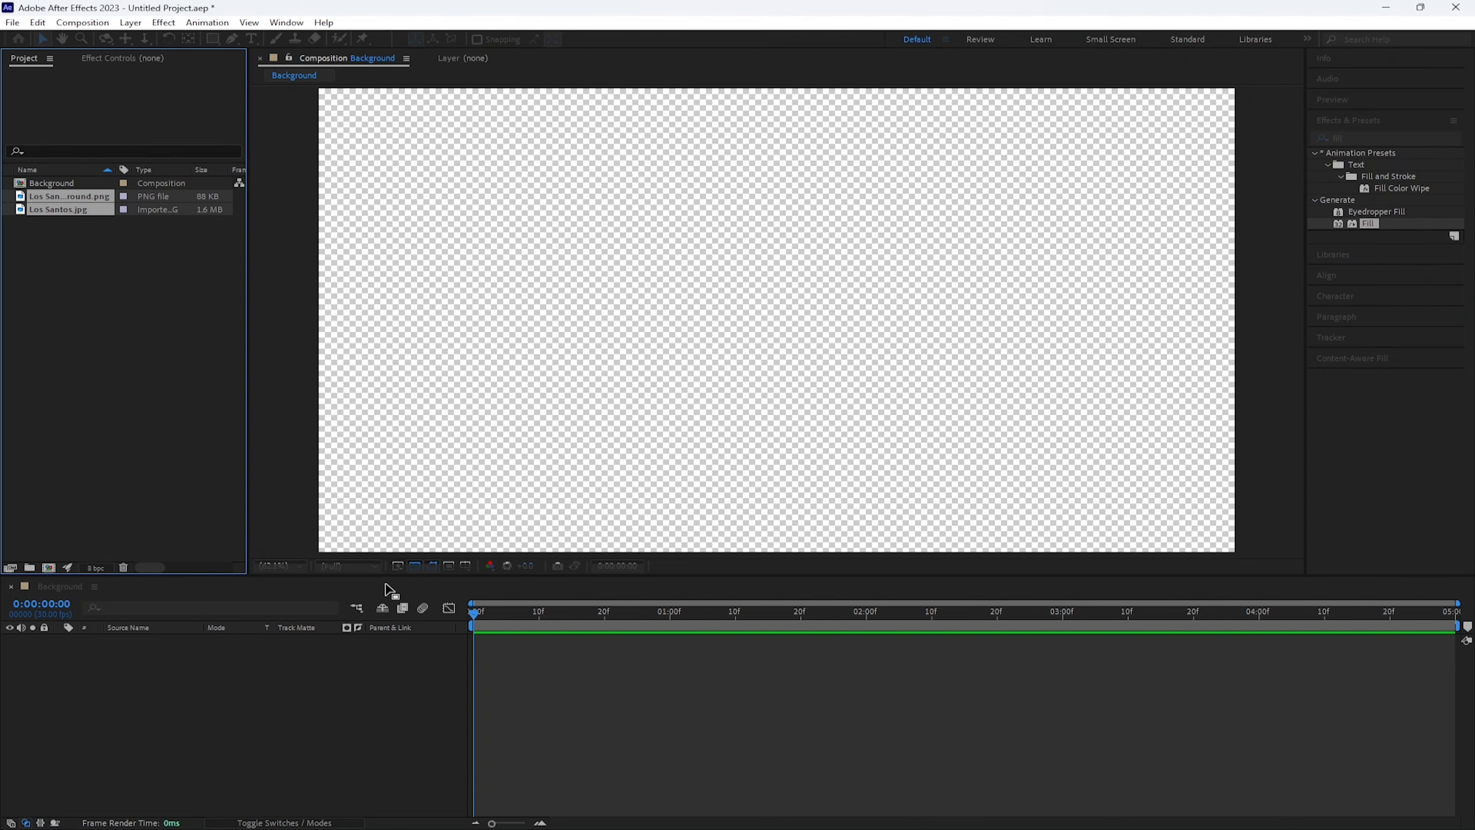
click(145, 405)
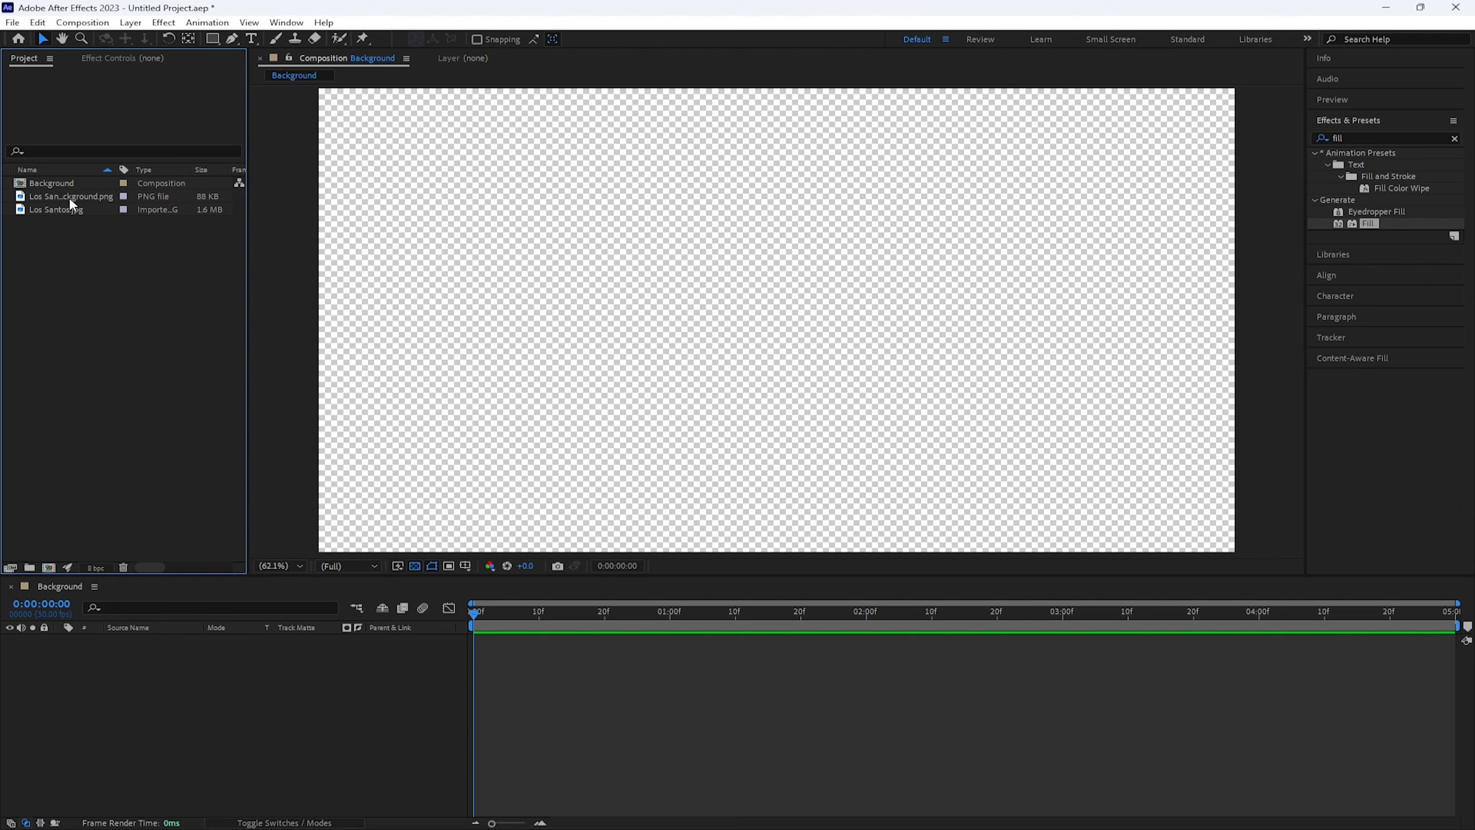
click(54, 207)
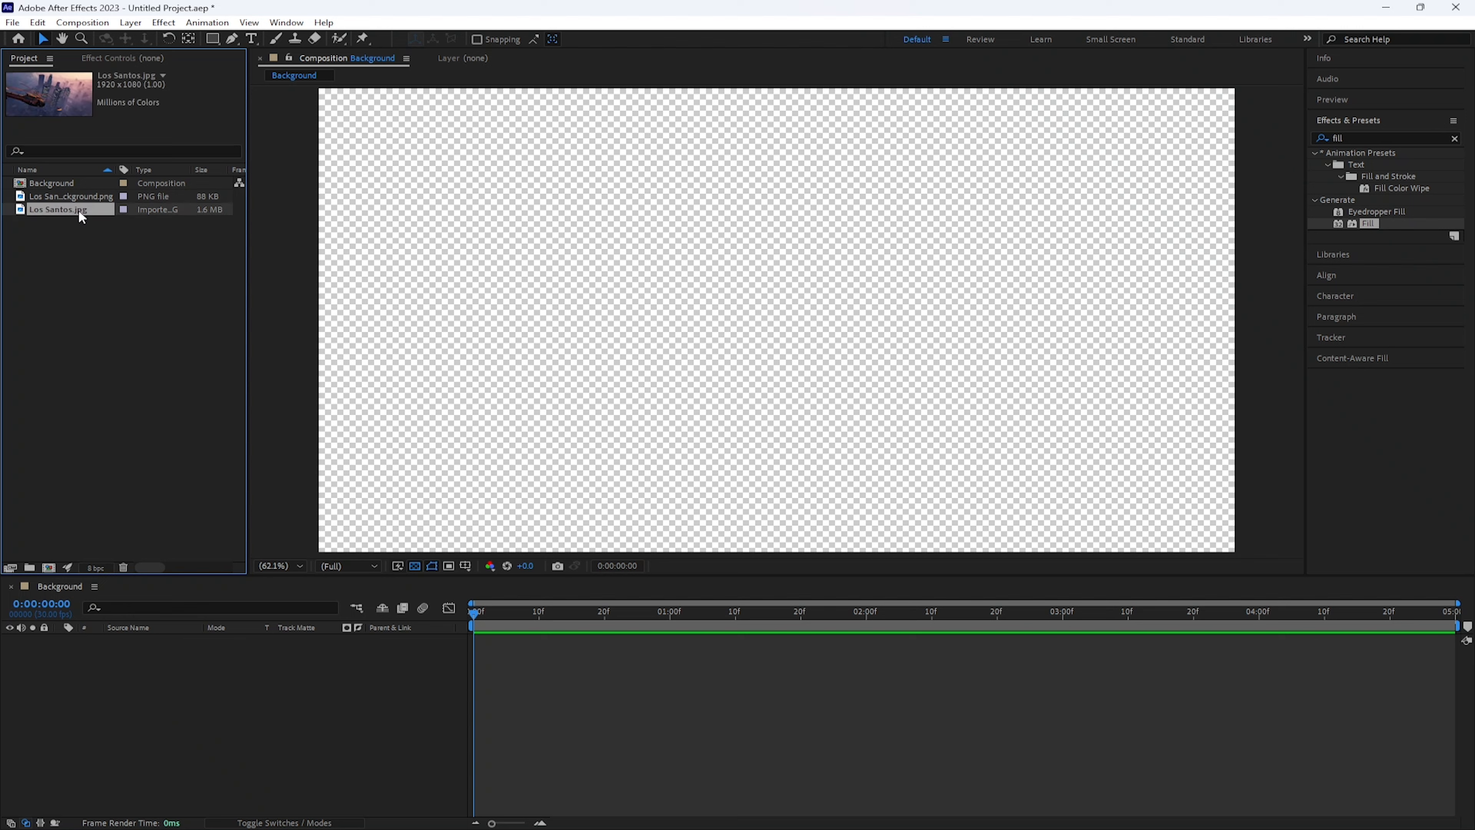
drag(77, 210, 95, 692)
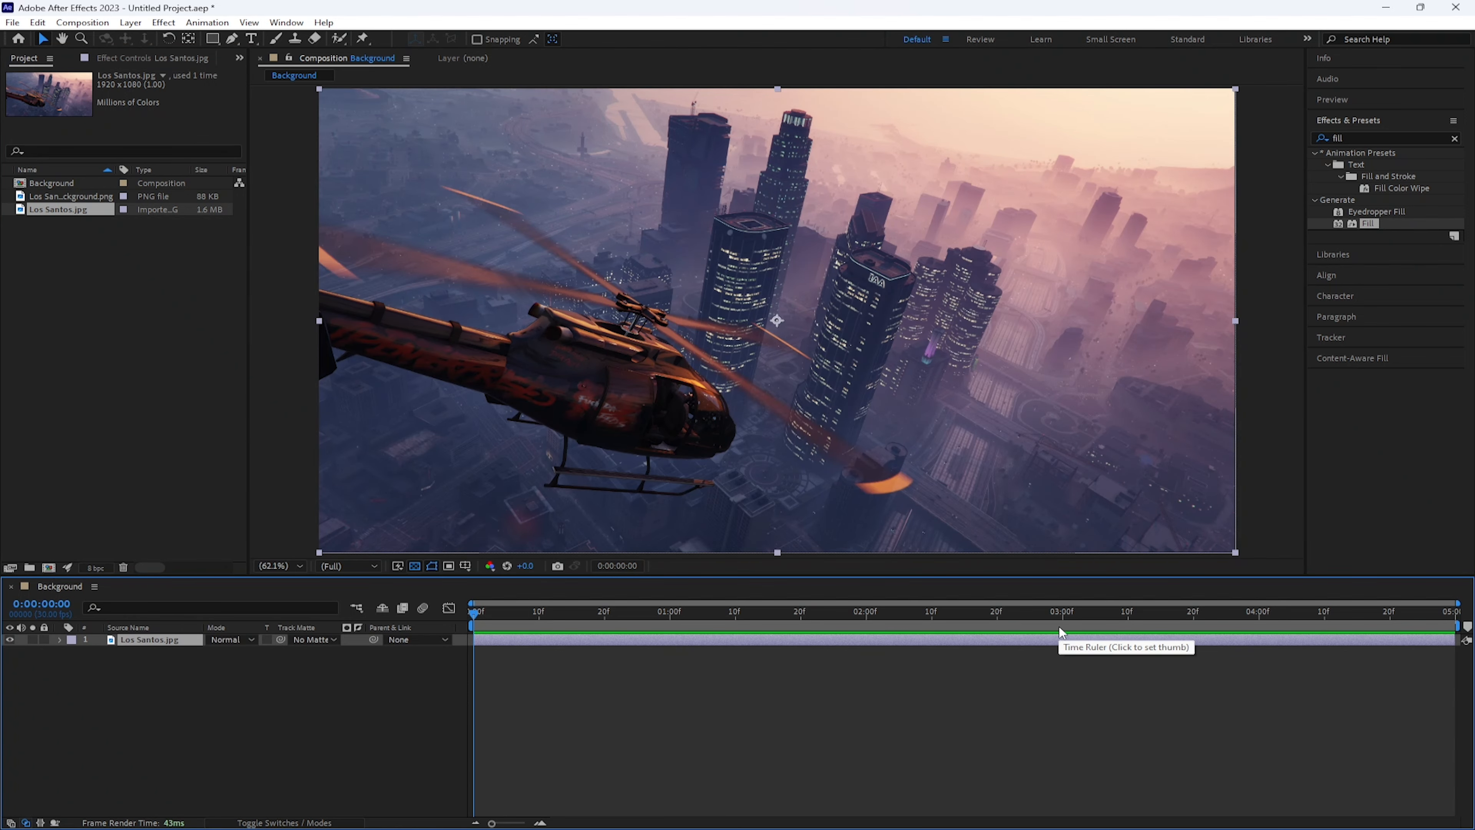
Animate the Los Santos.jpg layer's scale with keyframes of 100% at 3 seconds and 250% at the start of the composition
click(1064, 617)
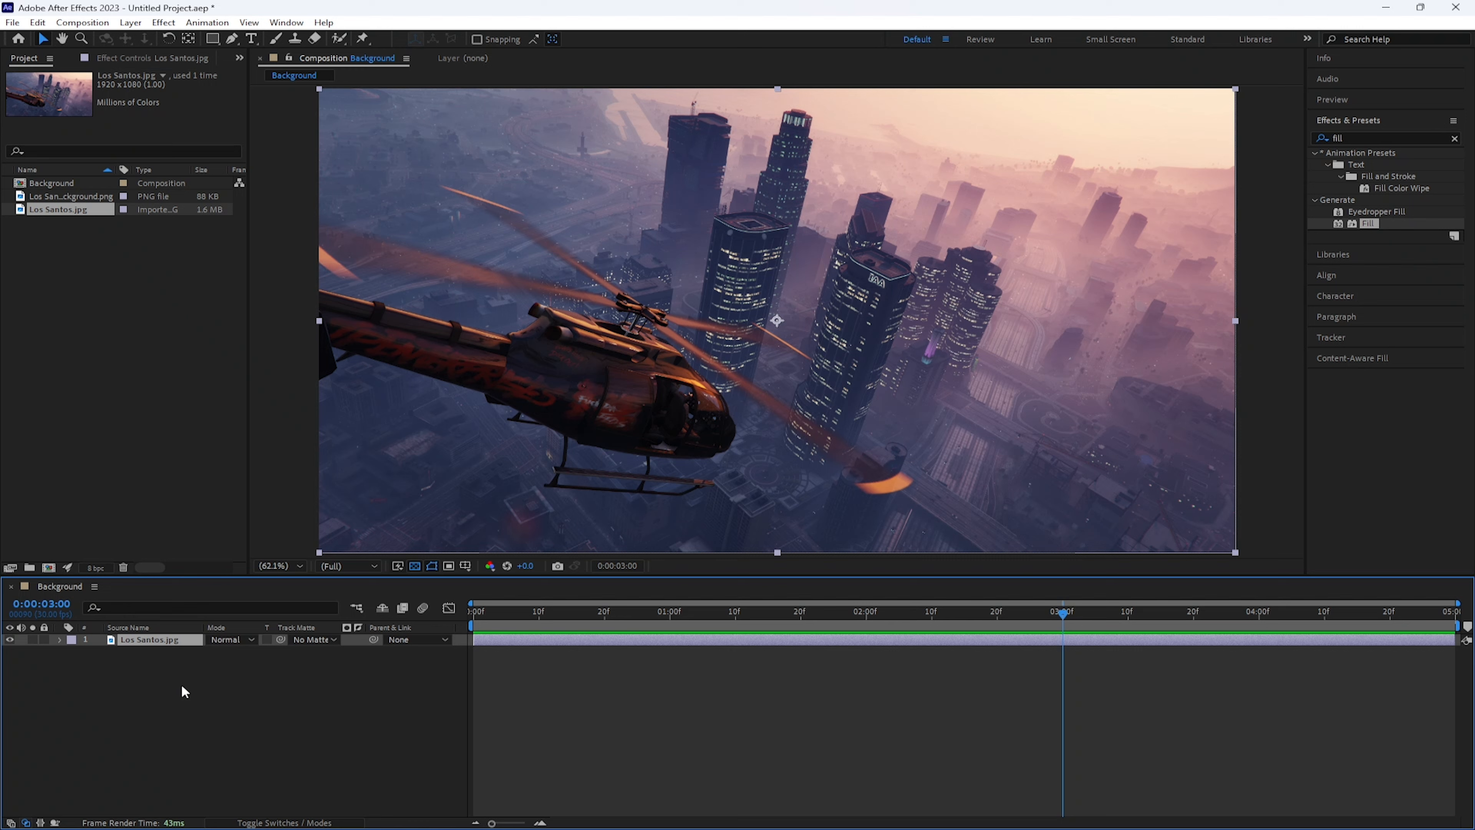
key(s)
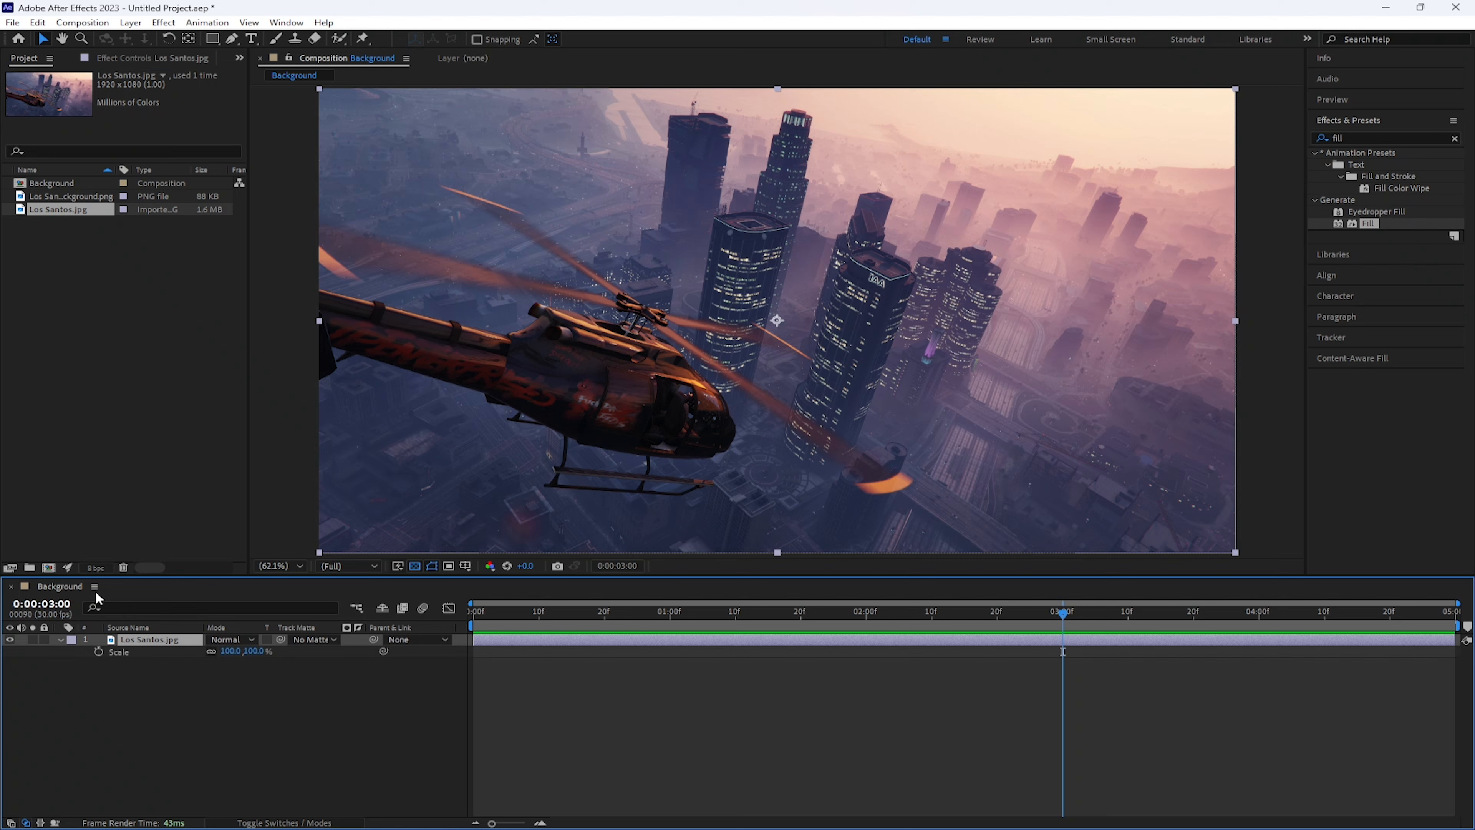
click(98, 651)
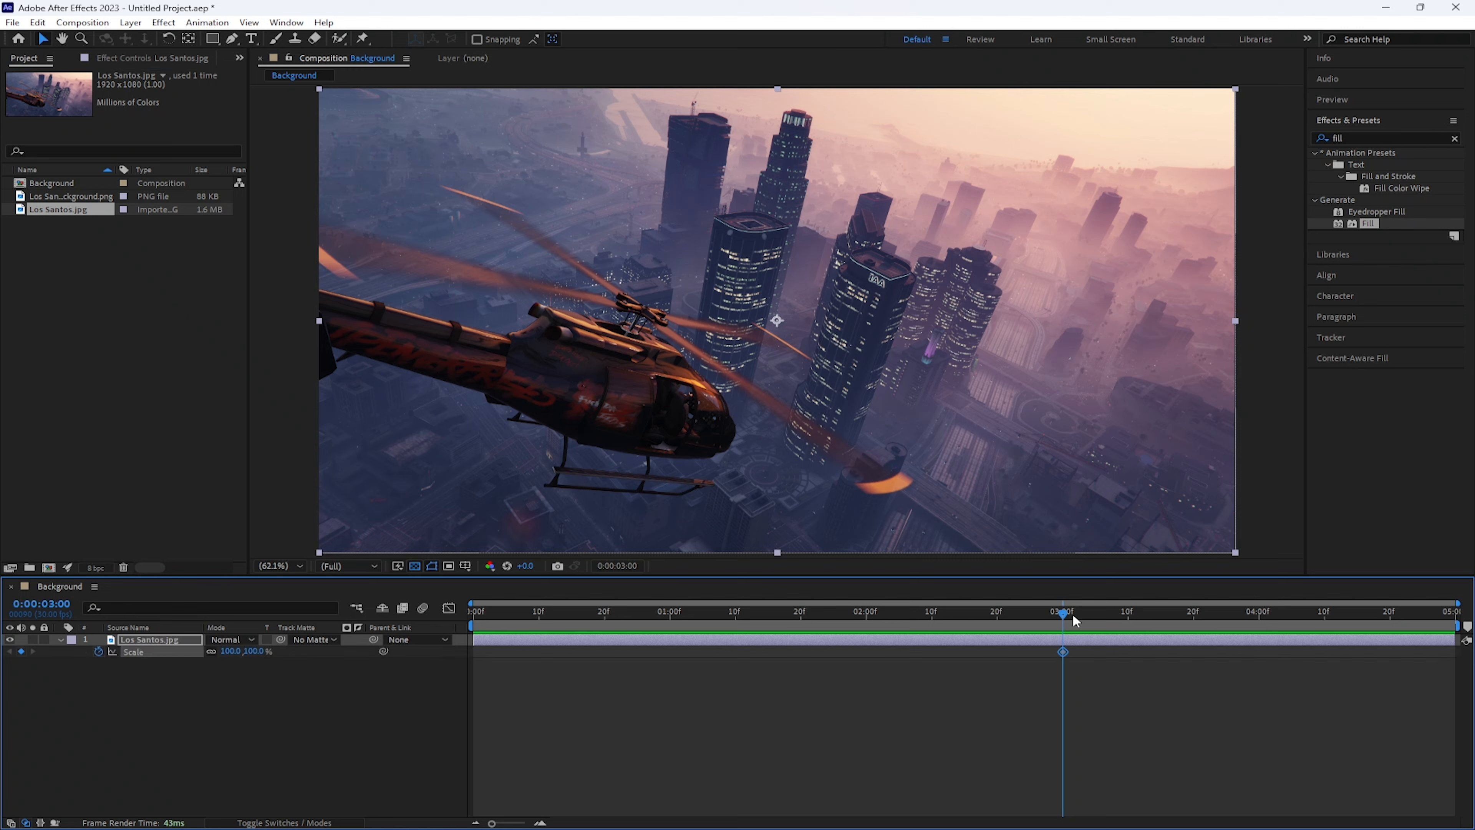
drag(1073, 621, 383, 638)
click(231, 651)
text(950)
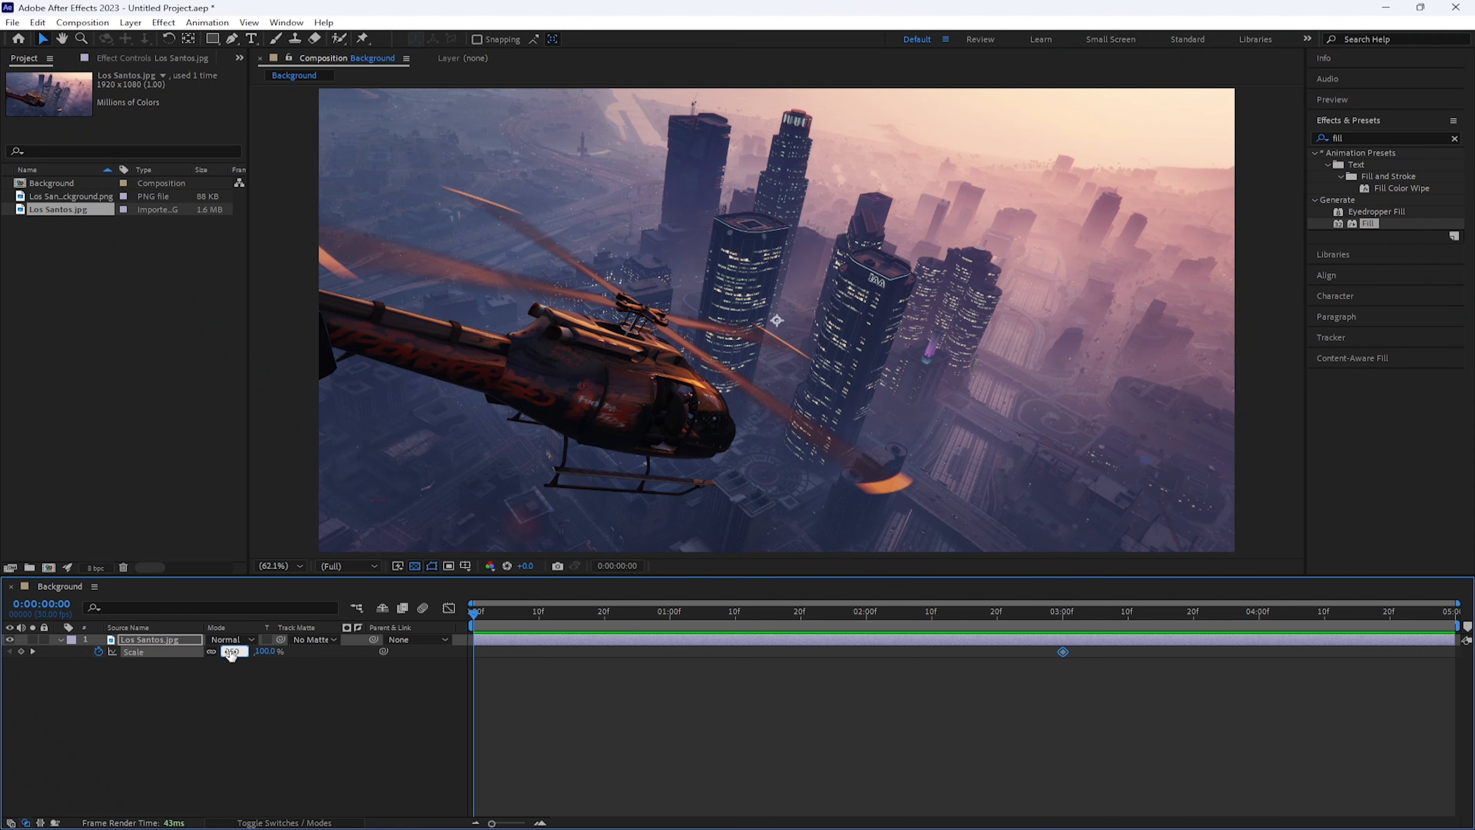
key(Return)
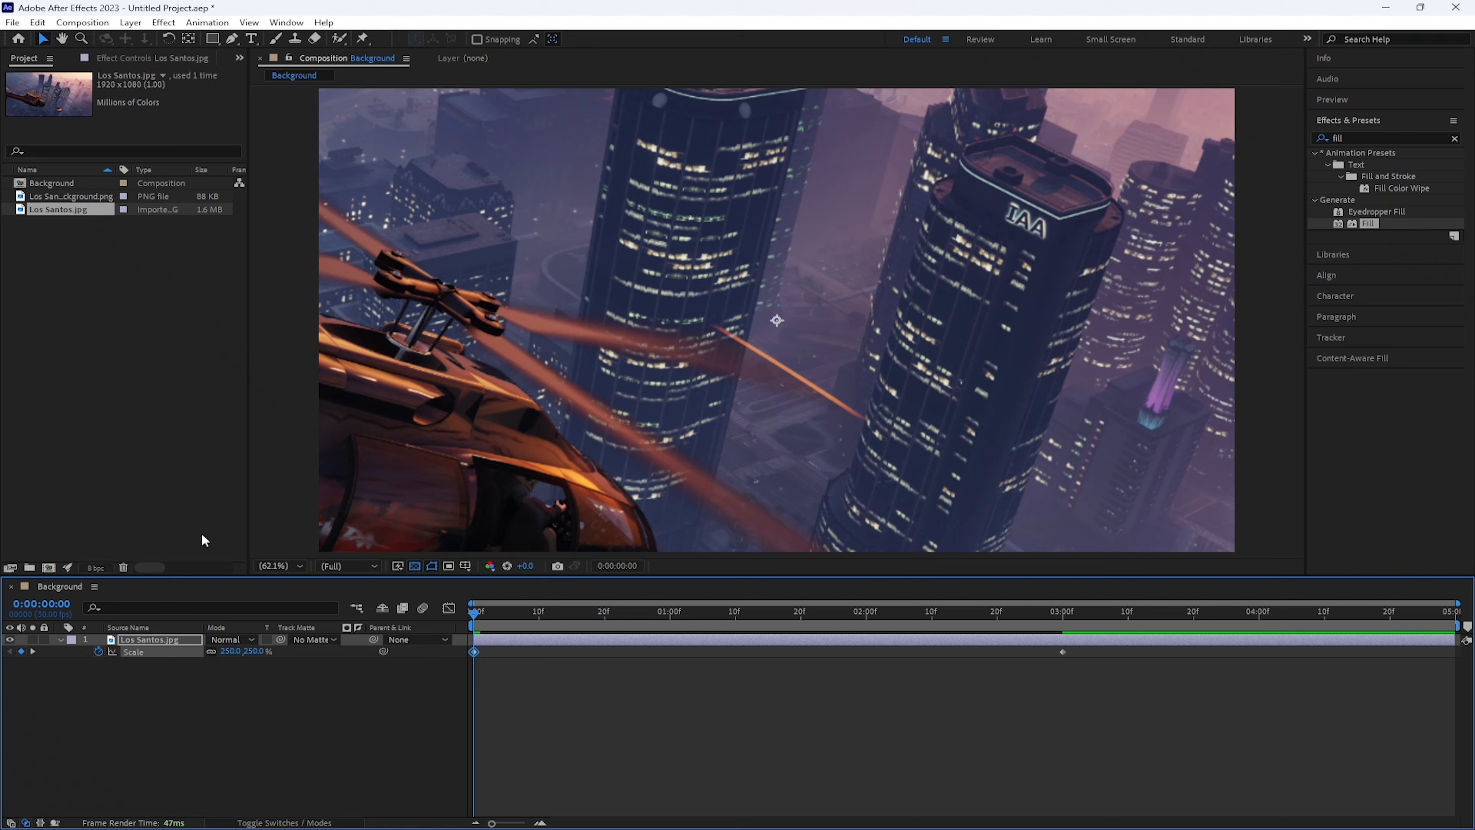
Create a 1920 x 1080 green solid layer named Overlay above the Los Santos image
click(137, 26)
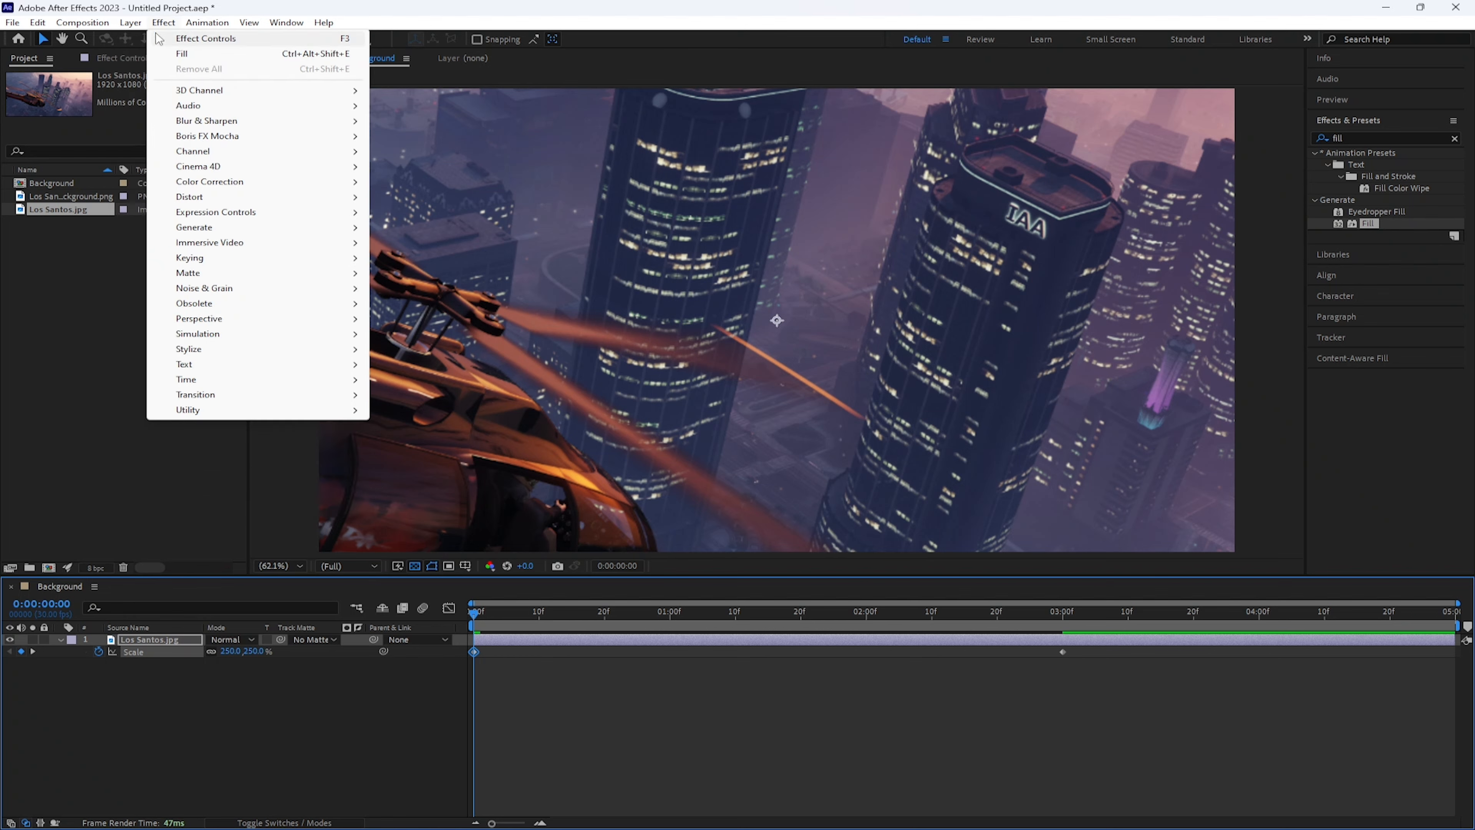
mouse_move(328, 40)
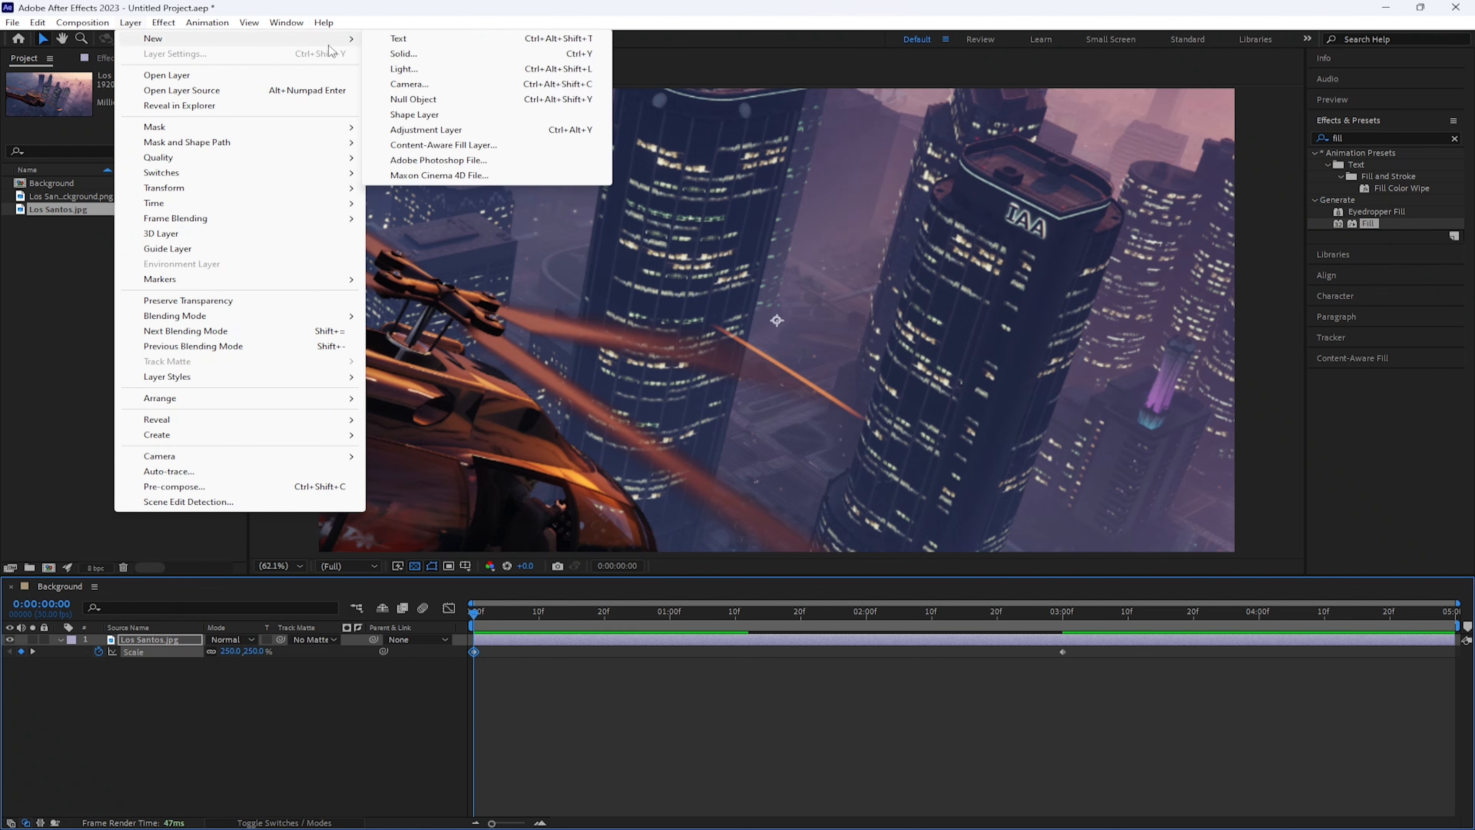
click(392, 55)
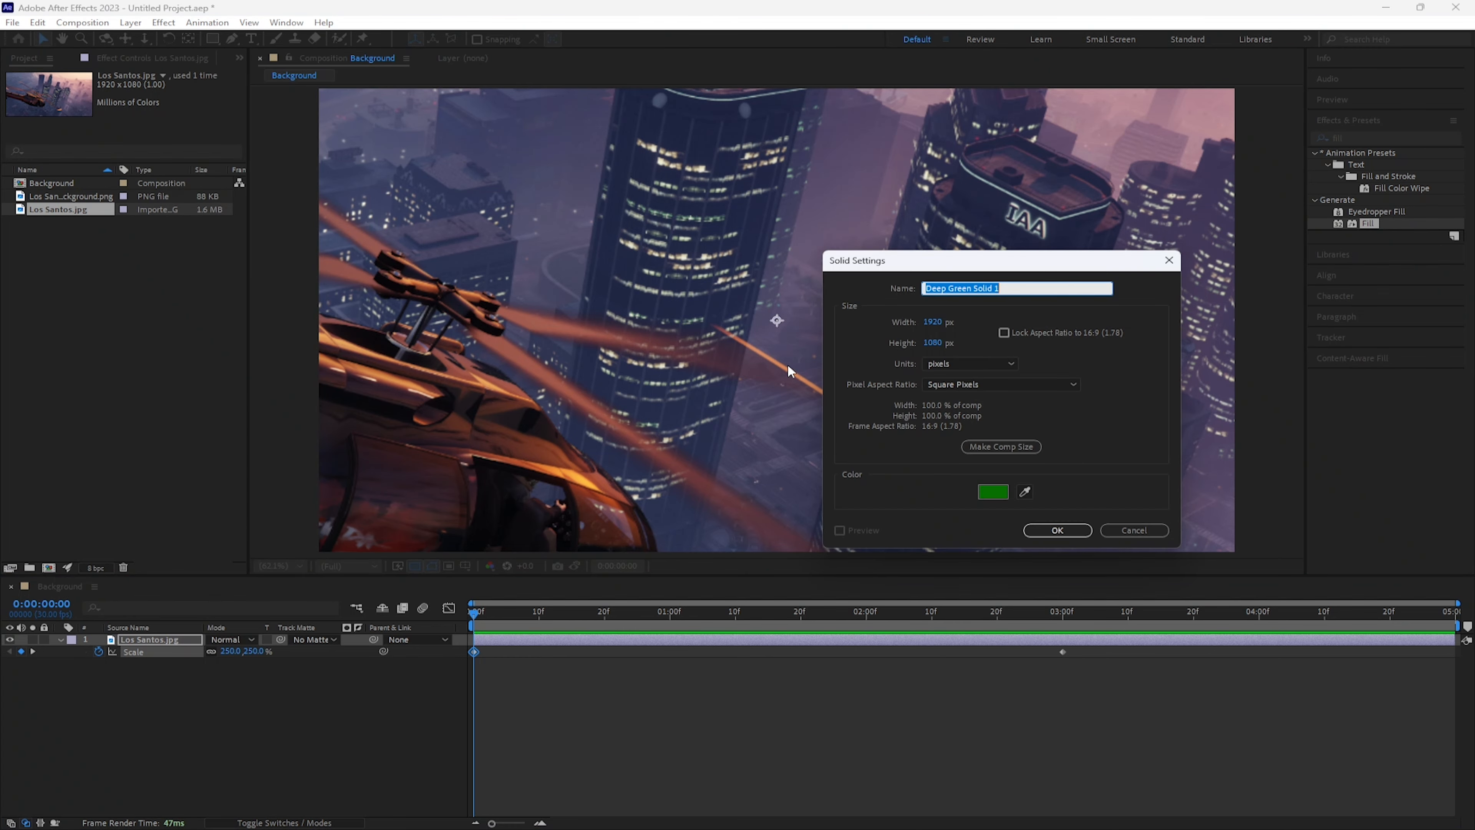
text(Overlay)
click(1036, 529)
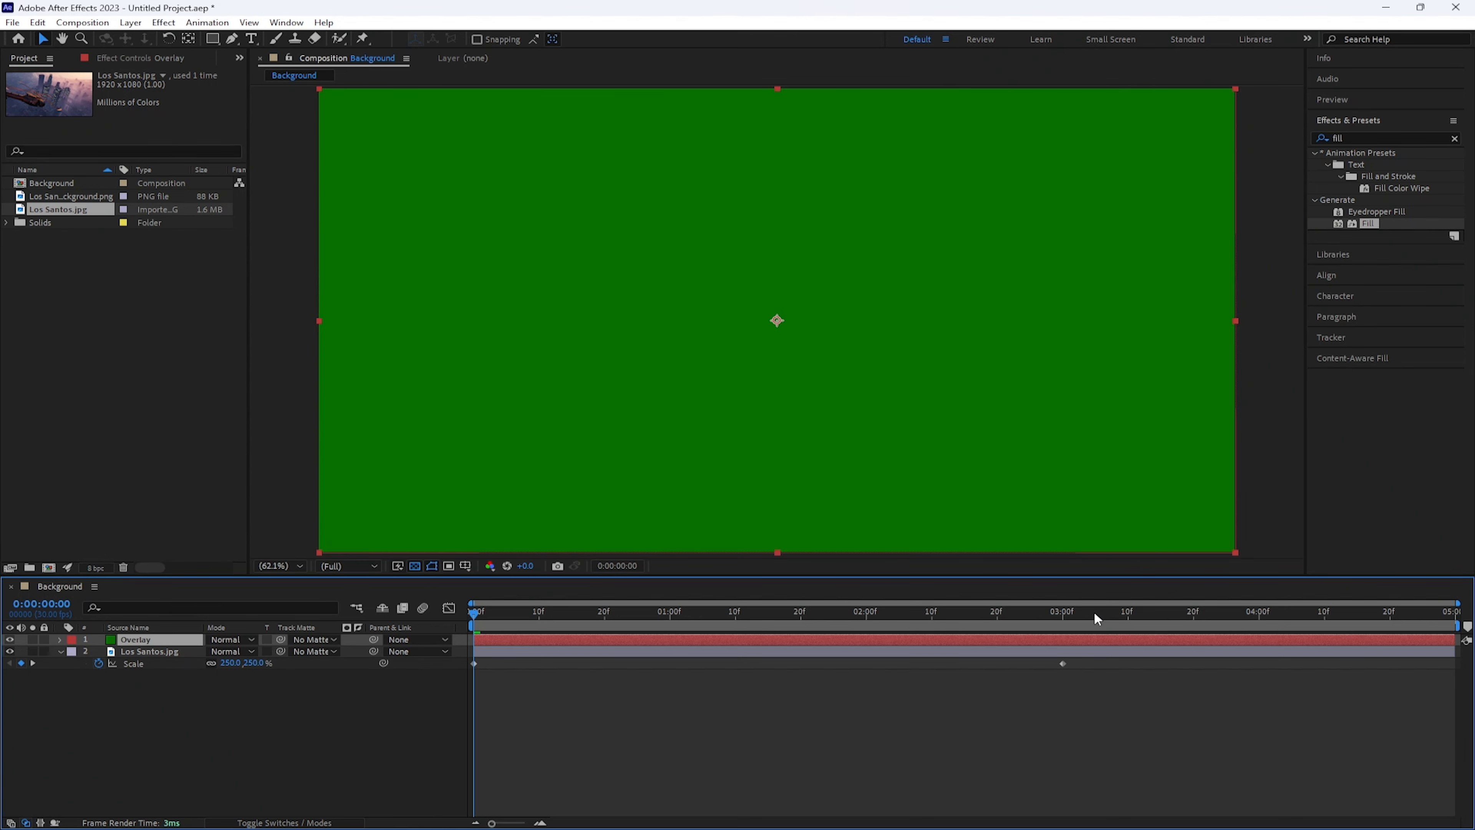
Set the Overlay layer's opacity to 65% at 3 seconds and add an opacity keyframe there
click(1066, 613)
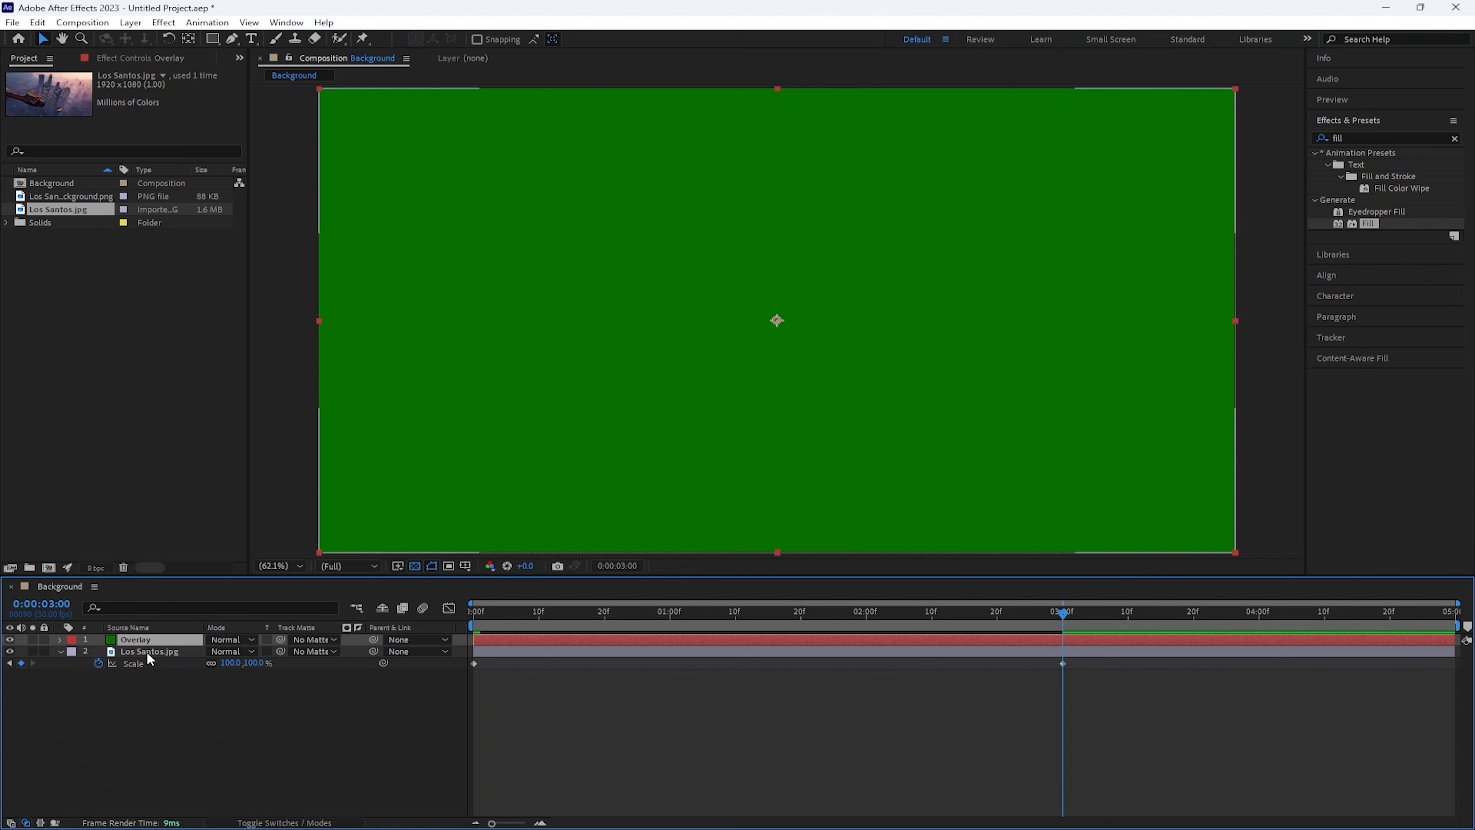
key(t)
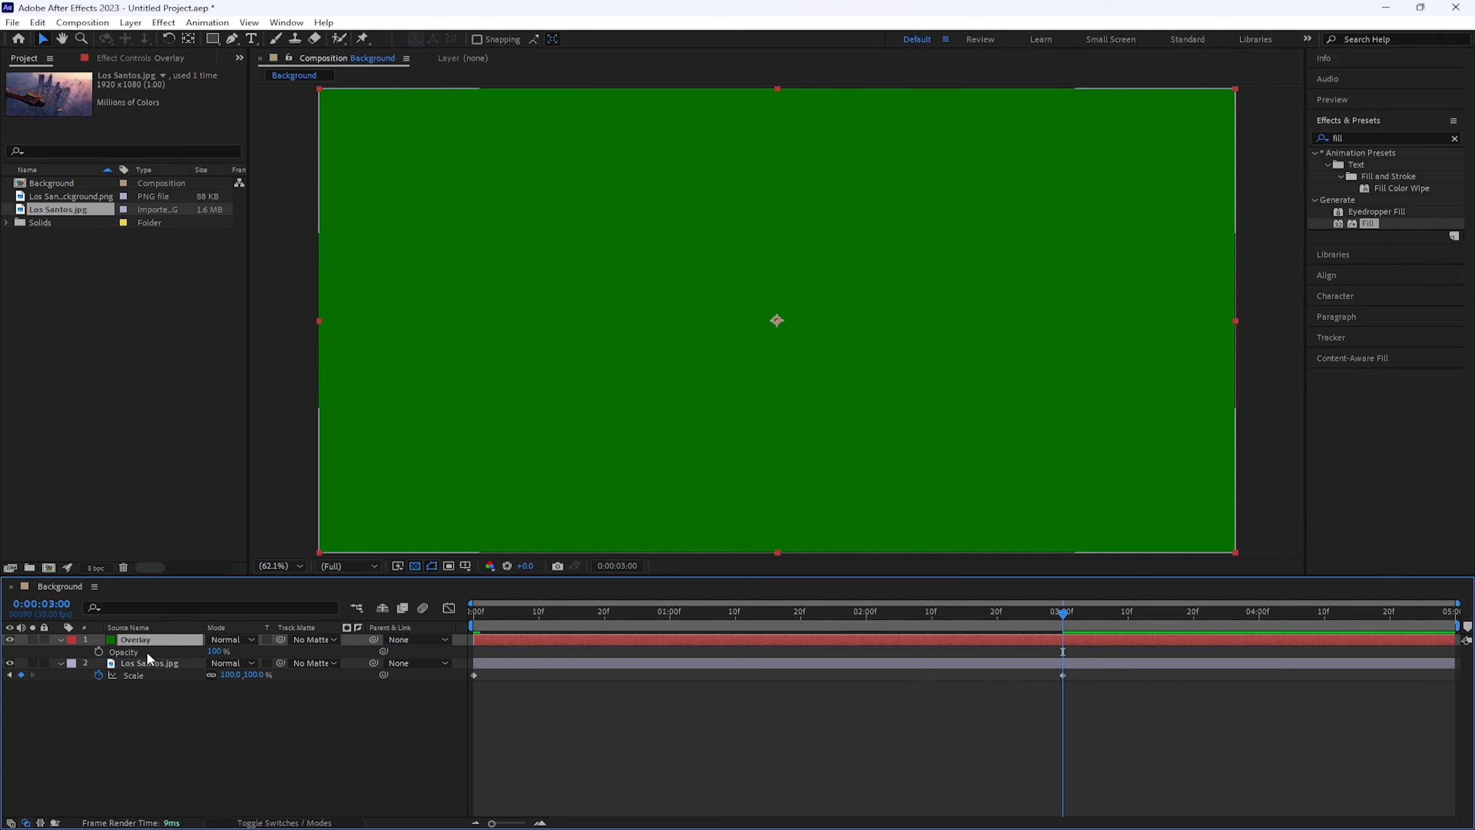
click(215, 651)
text(65)
key(Return)
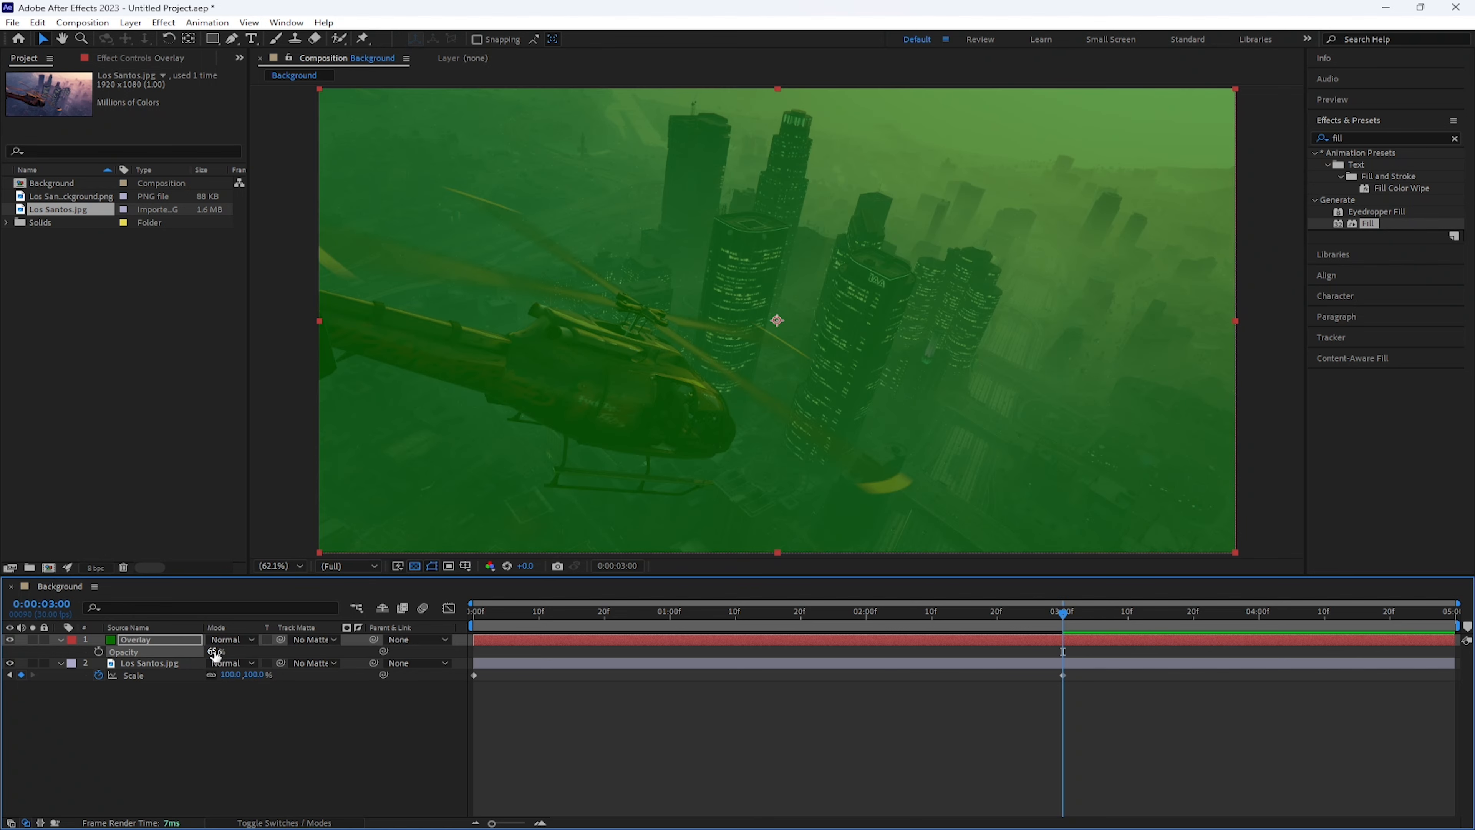
click(98, 651)
Add a 100% opacity keyframe to the Overlay layer at the start of the composition
drag(1062, 614, 318, 613)
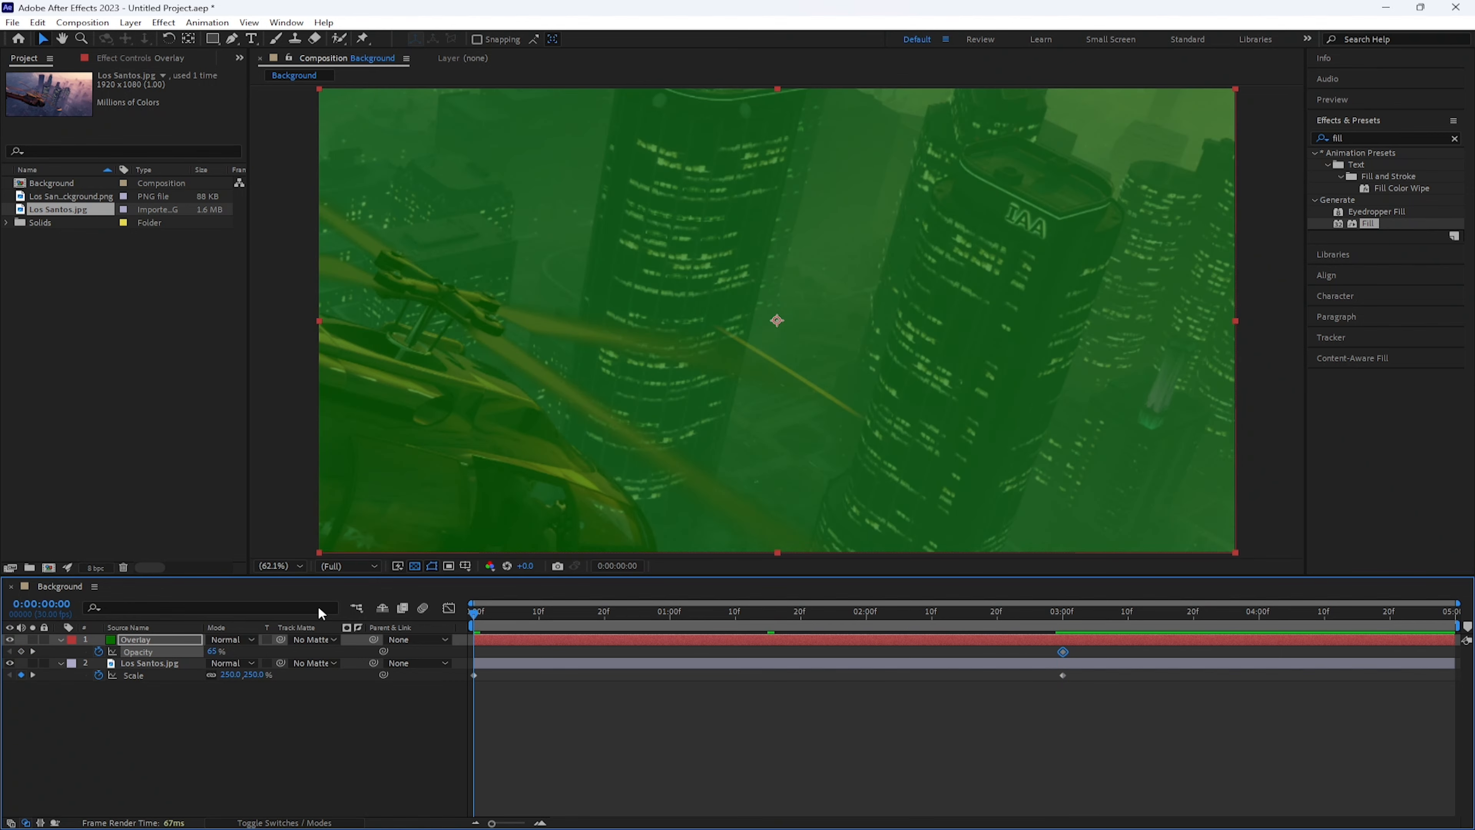
click(212, 651)
text(100)
key(Return)
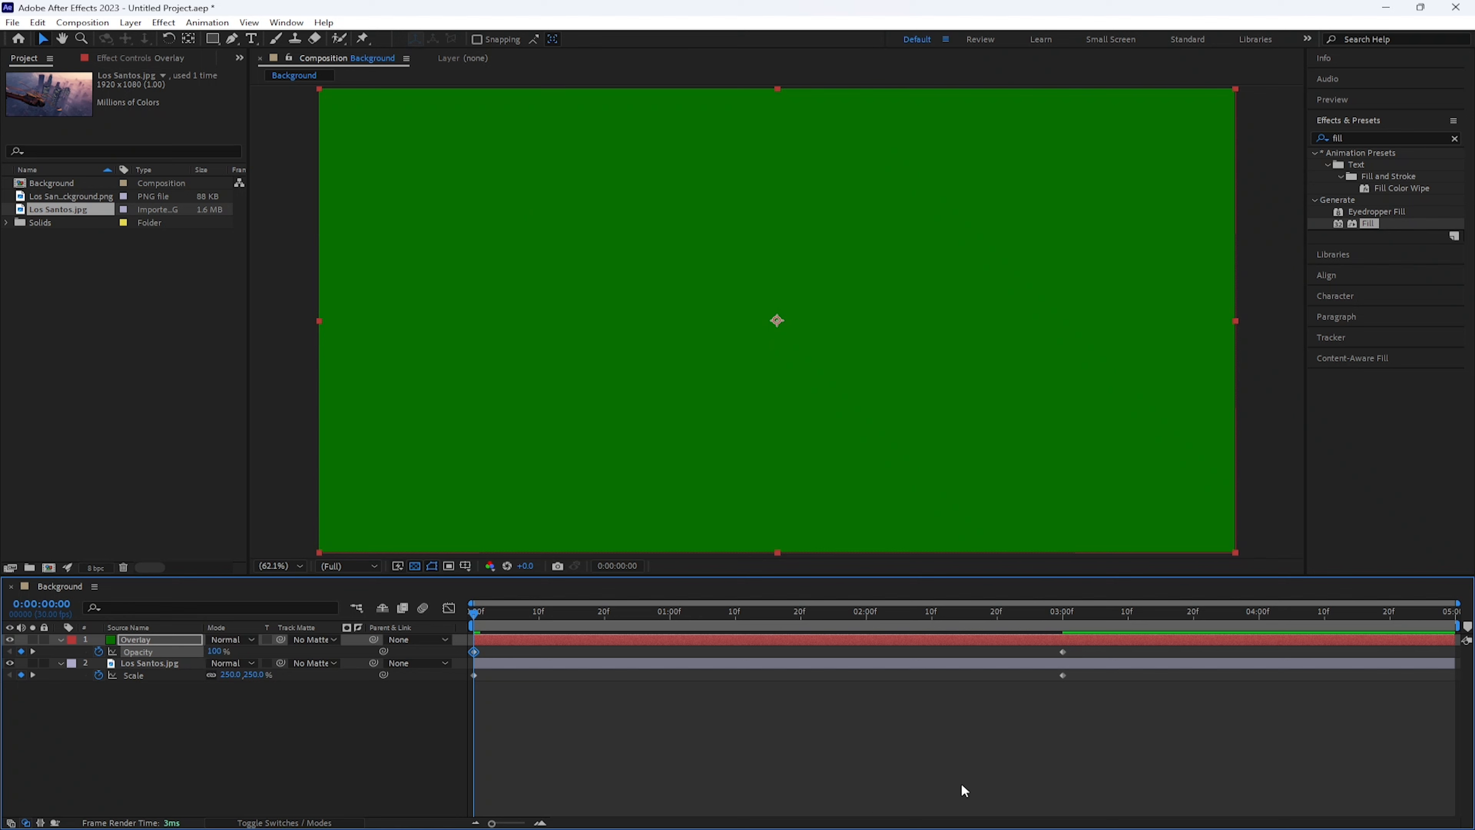
Easy ease all opacity and scale keyframes, extend the ending keyframes' speed-graph handles back to about 1.5 seconds, and collapse both layers
drag(1164, 737, 458, 648)
key(F9)
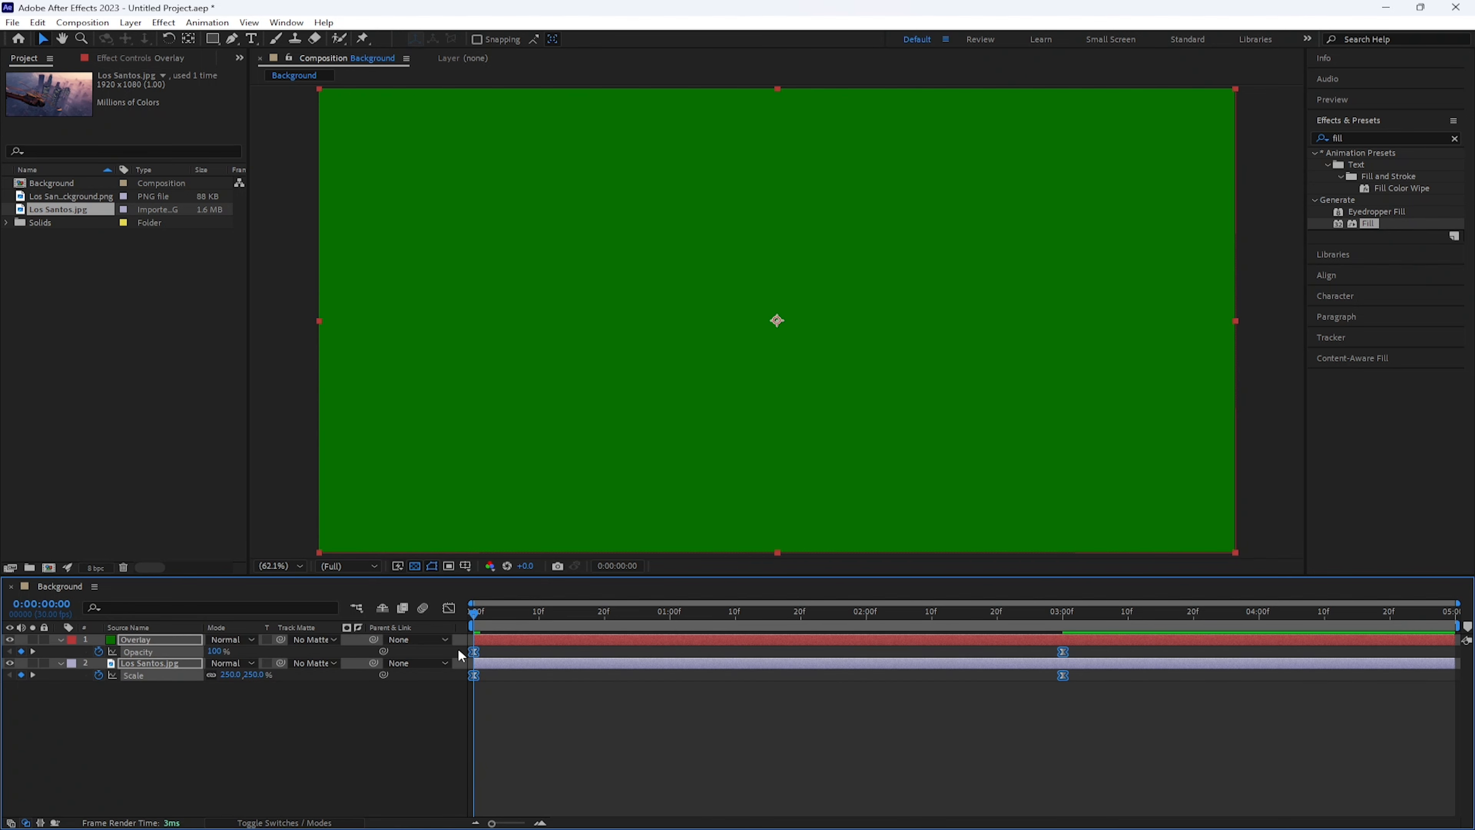
click(448, 608)
drag(1083, 741, 703, 720)
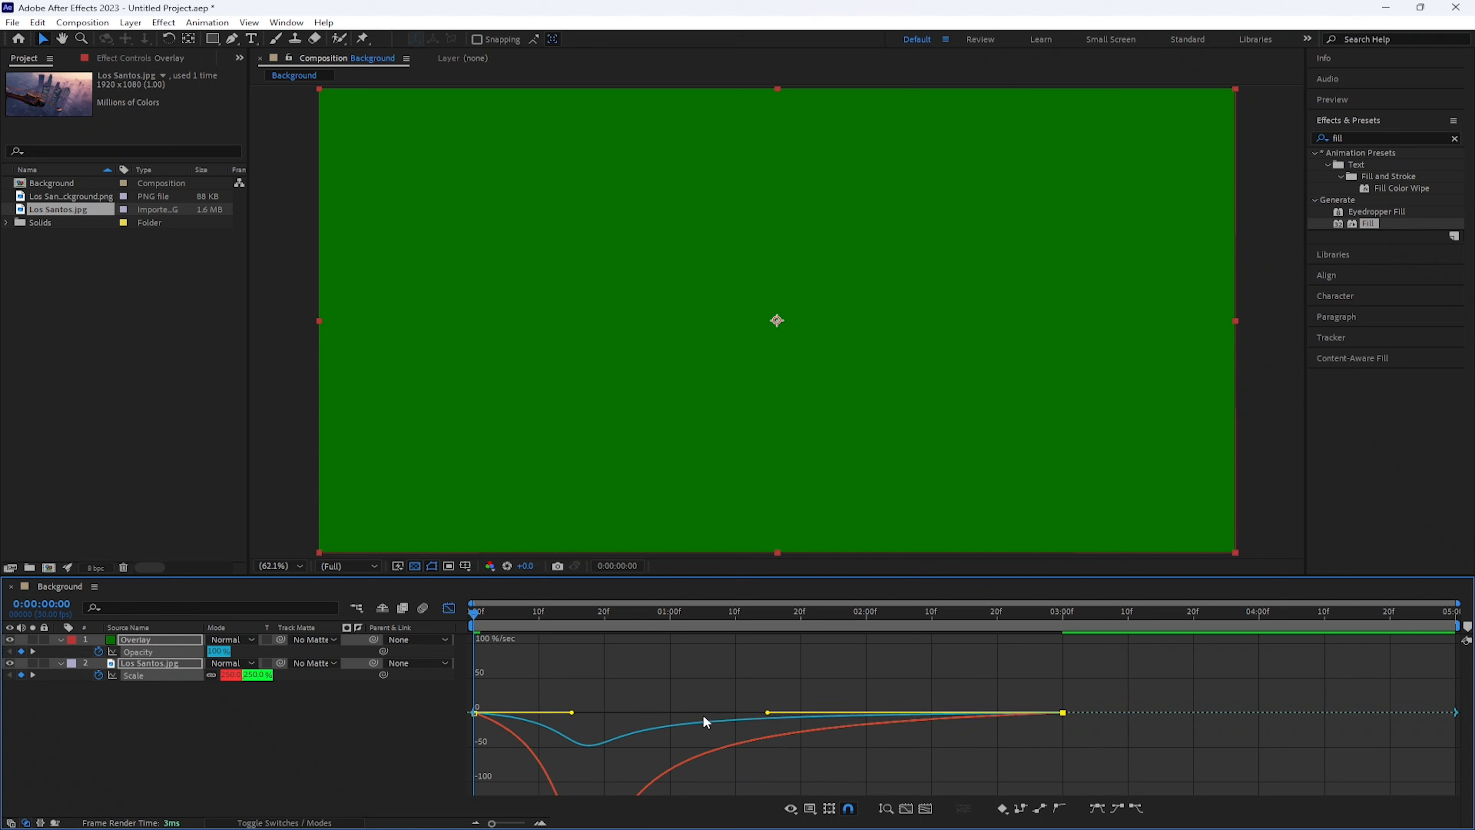
click(449, 608)
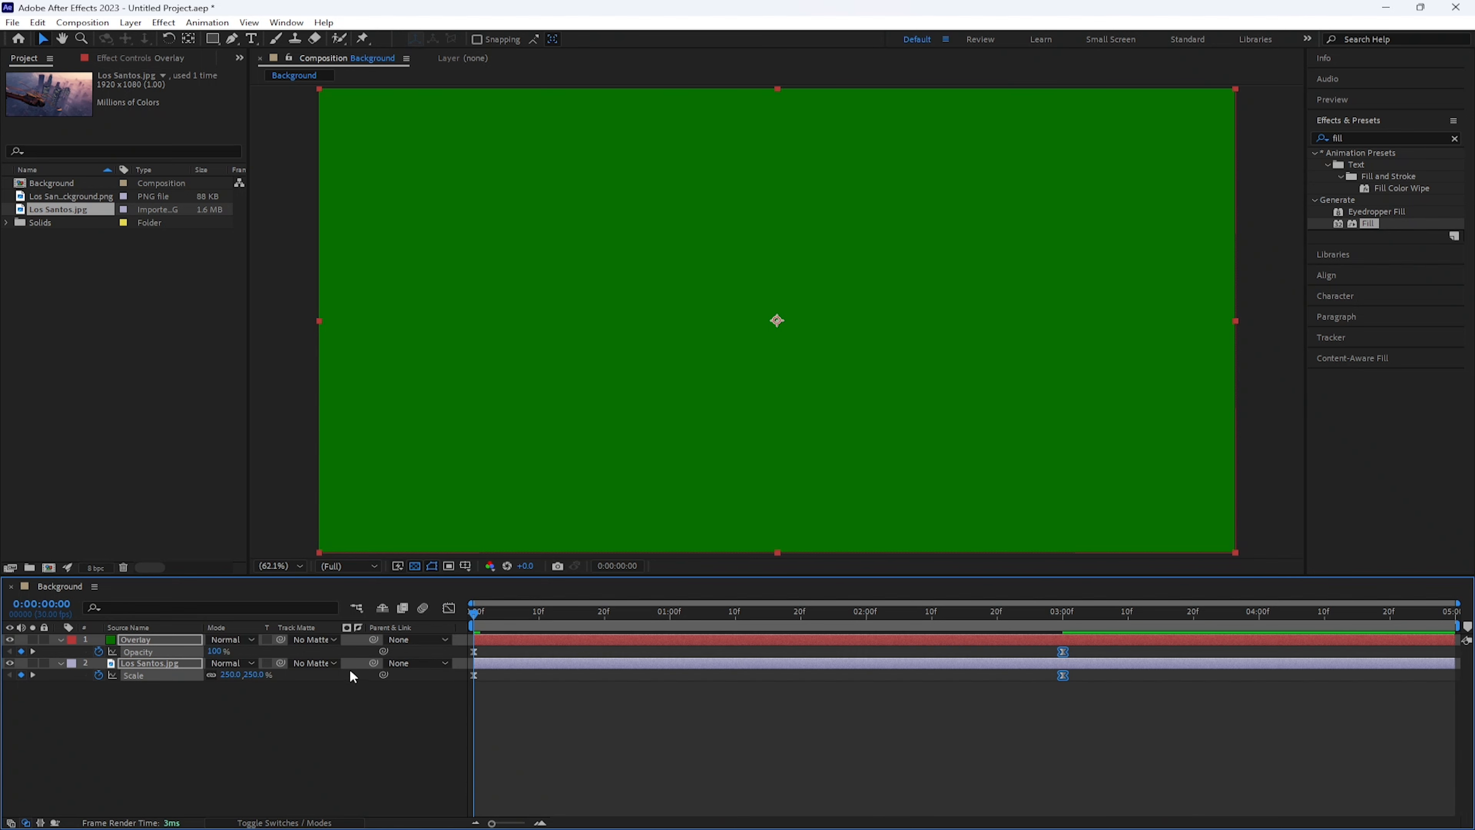
click(448, 609)
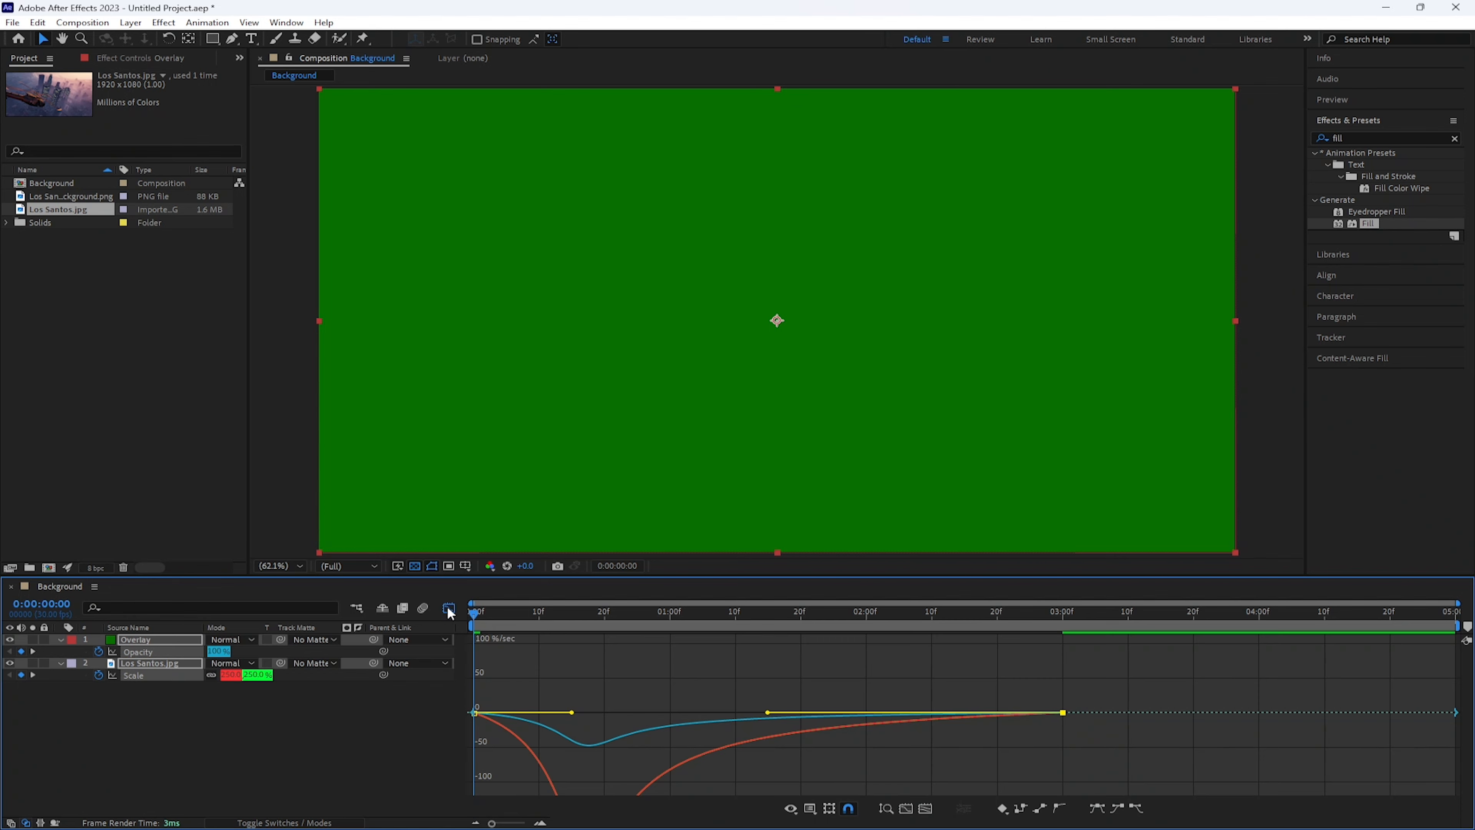
click(450, 607)
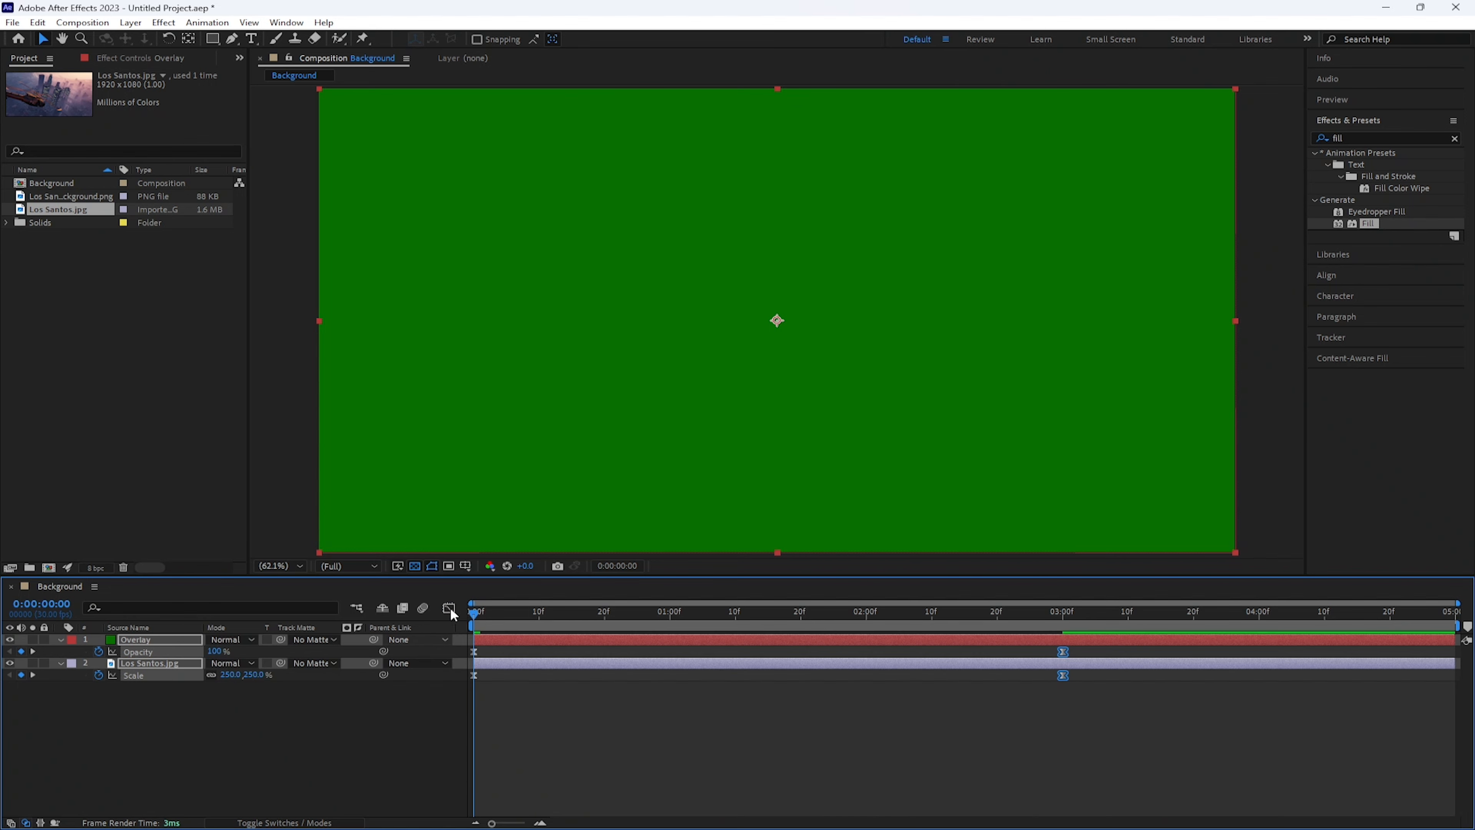
click(186, 717)
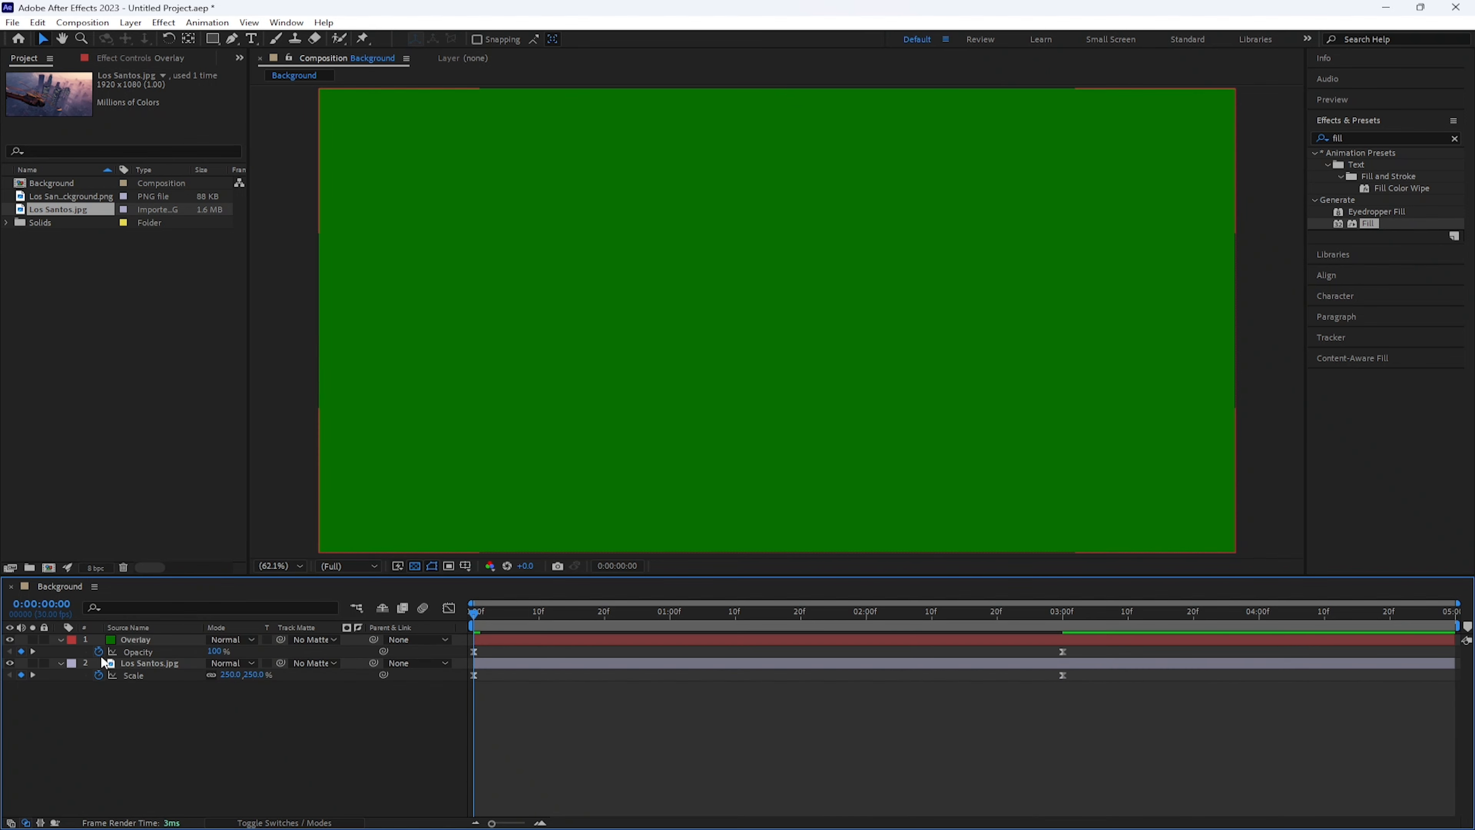
click(59, 639)
click(61, 651)
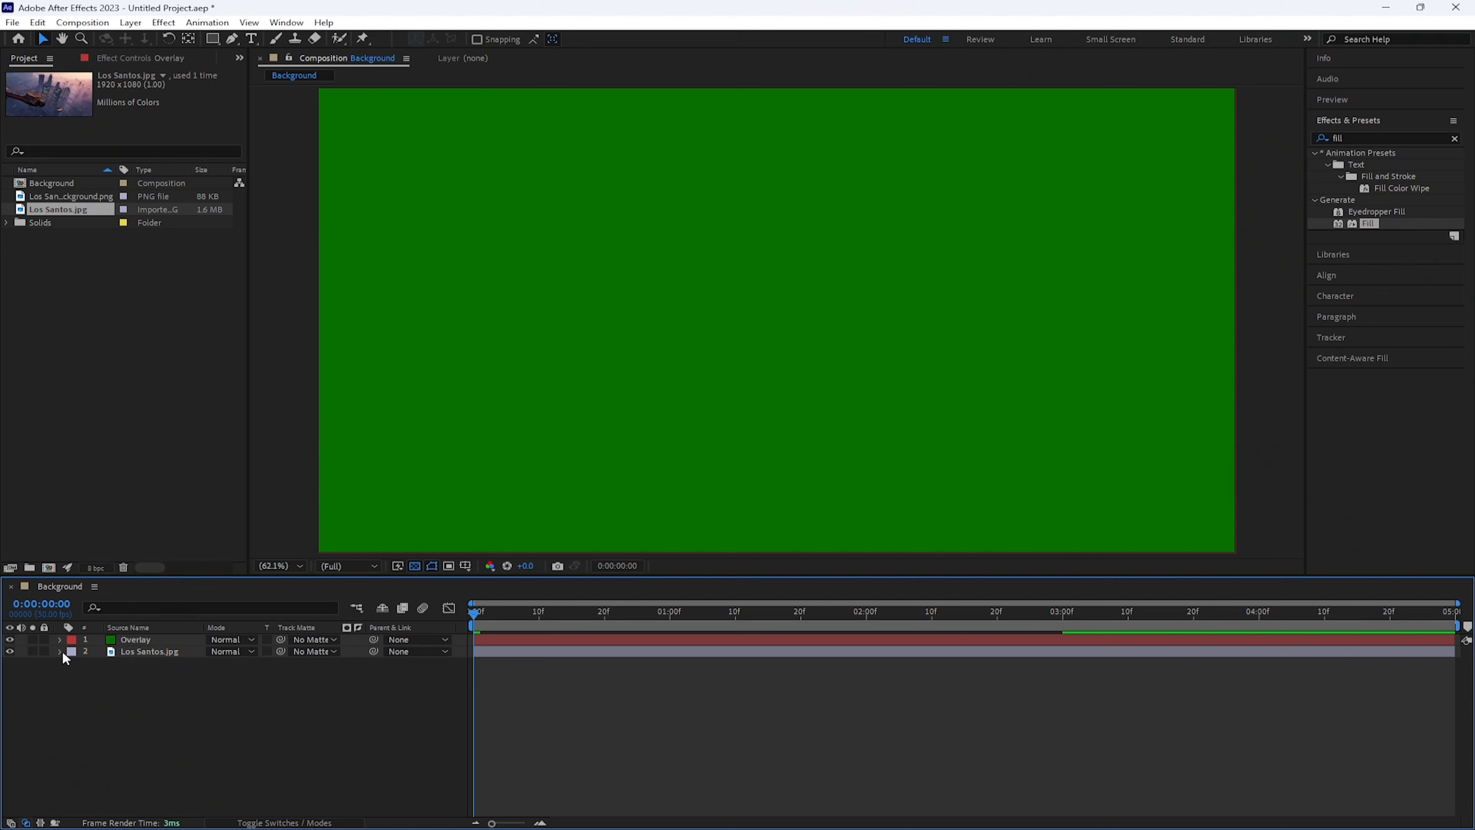
Play back the Background composition to check the zoom and overlay fade, and stop the playback
click(1365, 99)
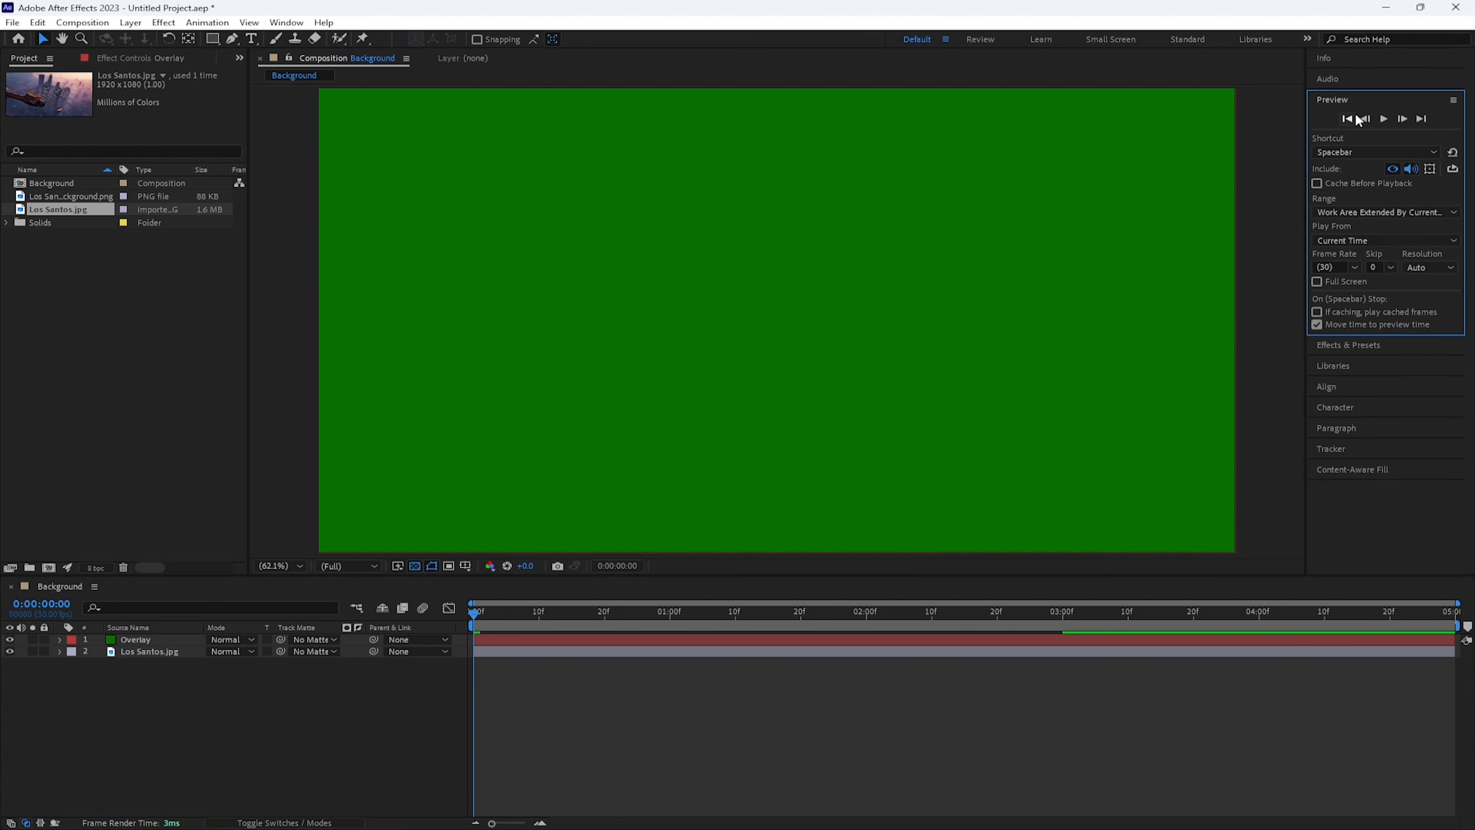
click(1385, 120)
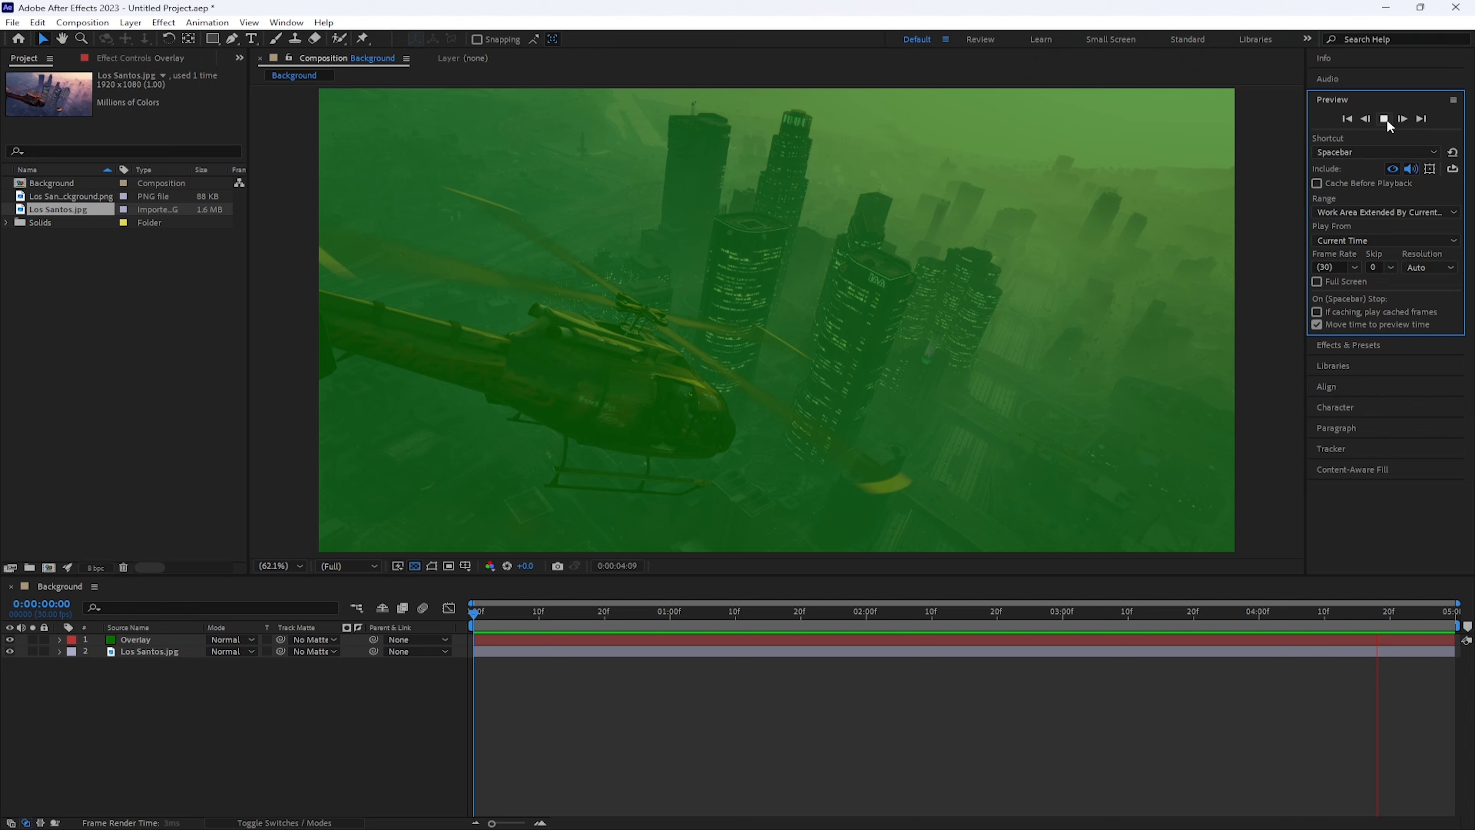
click(1386, 118)
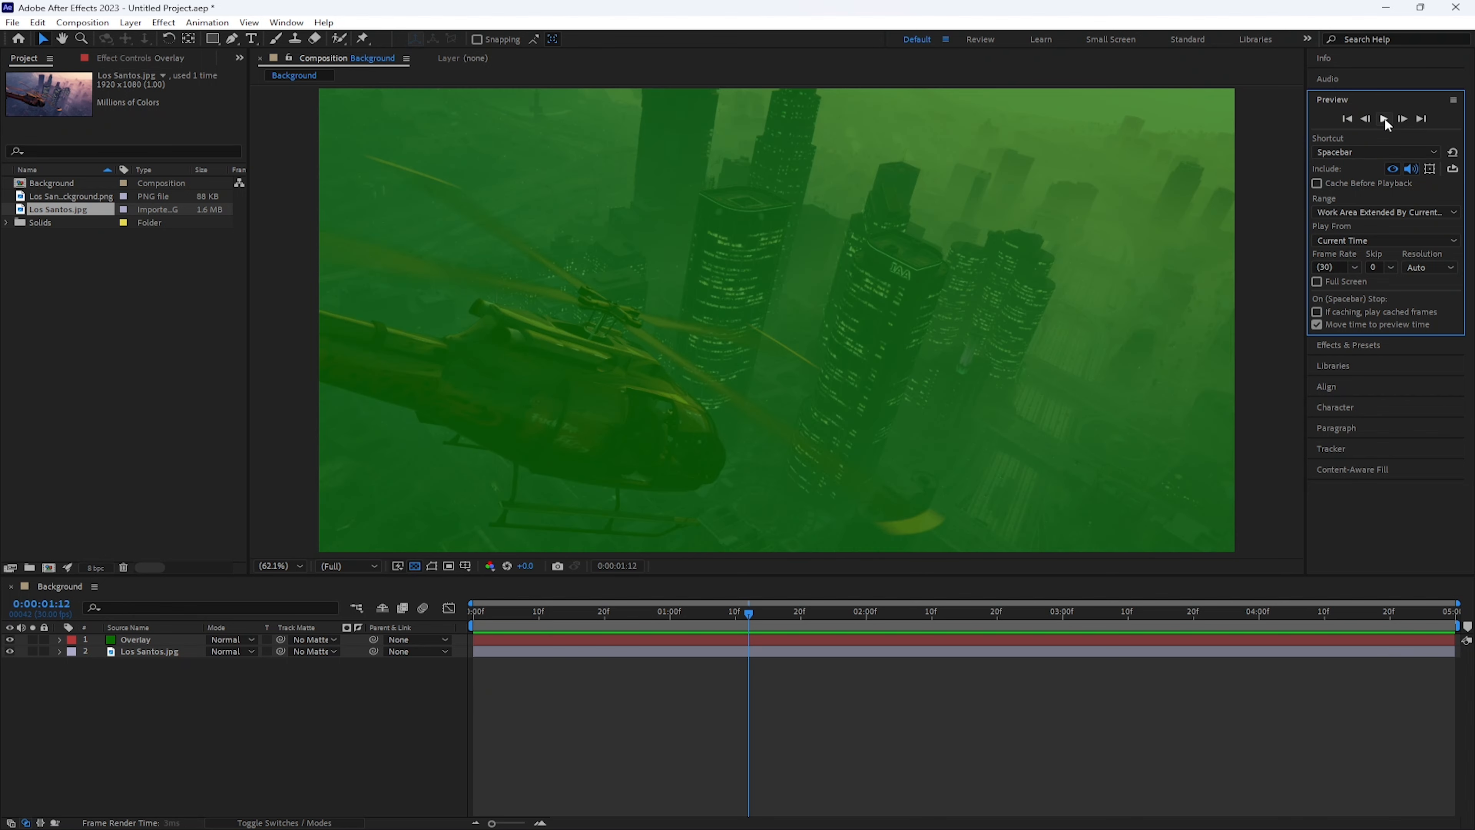
Create a new composition named Logo, 500 px wide and 500 px high
click(48, 569)
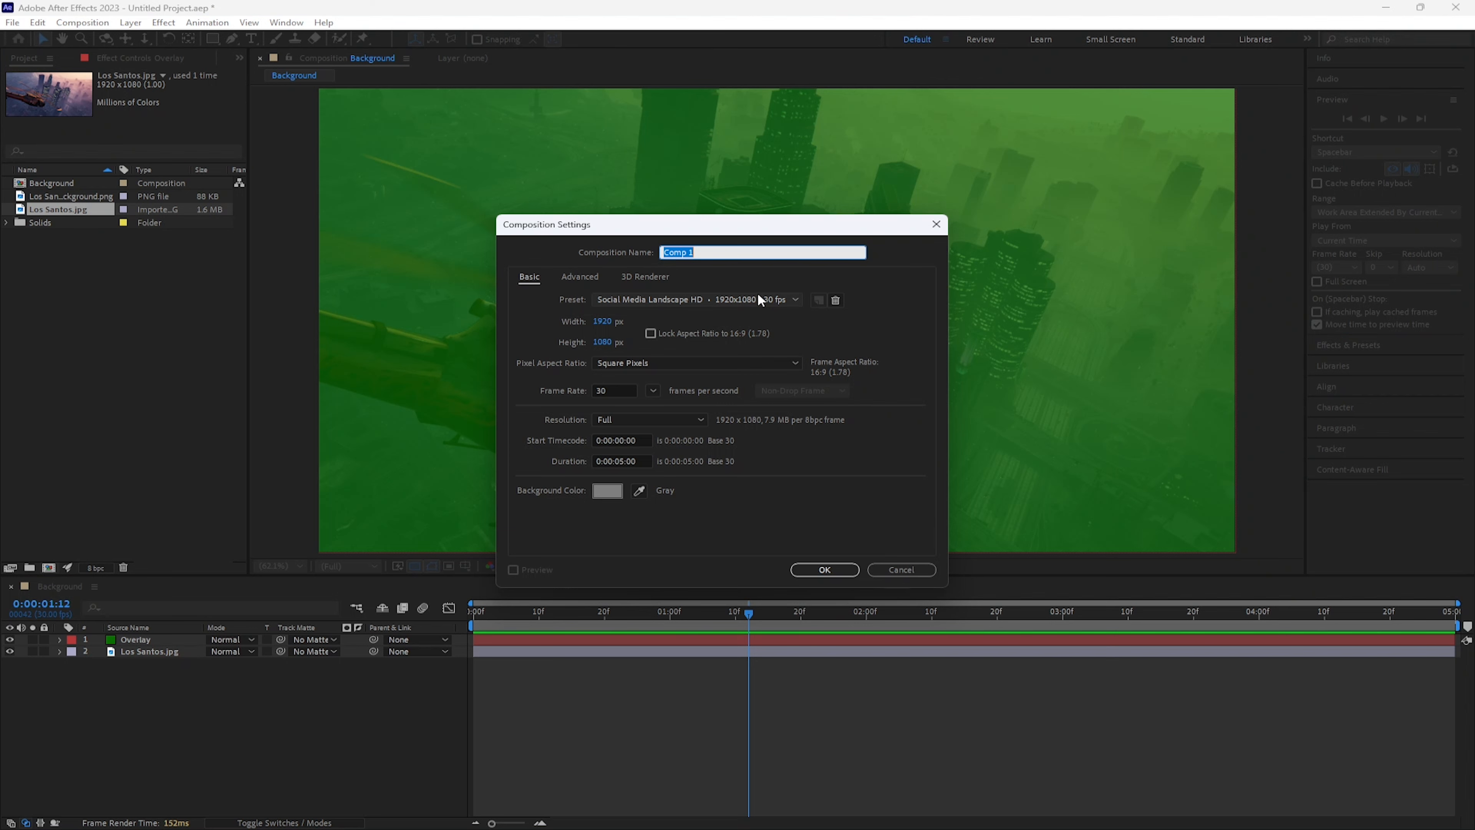
text(Logo)
click(603, 321)
text(500)
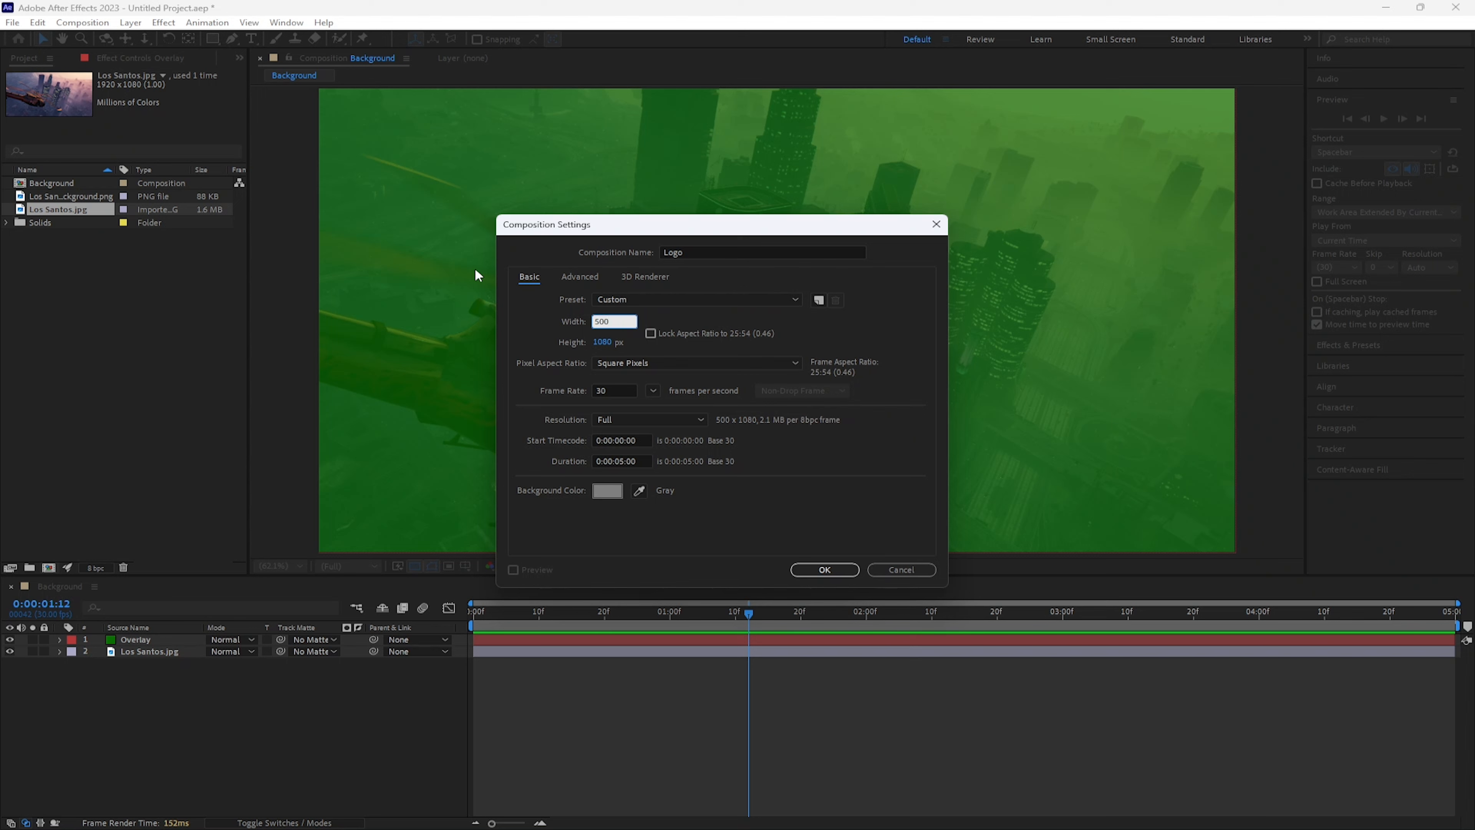
click(601, 341)
text(500)
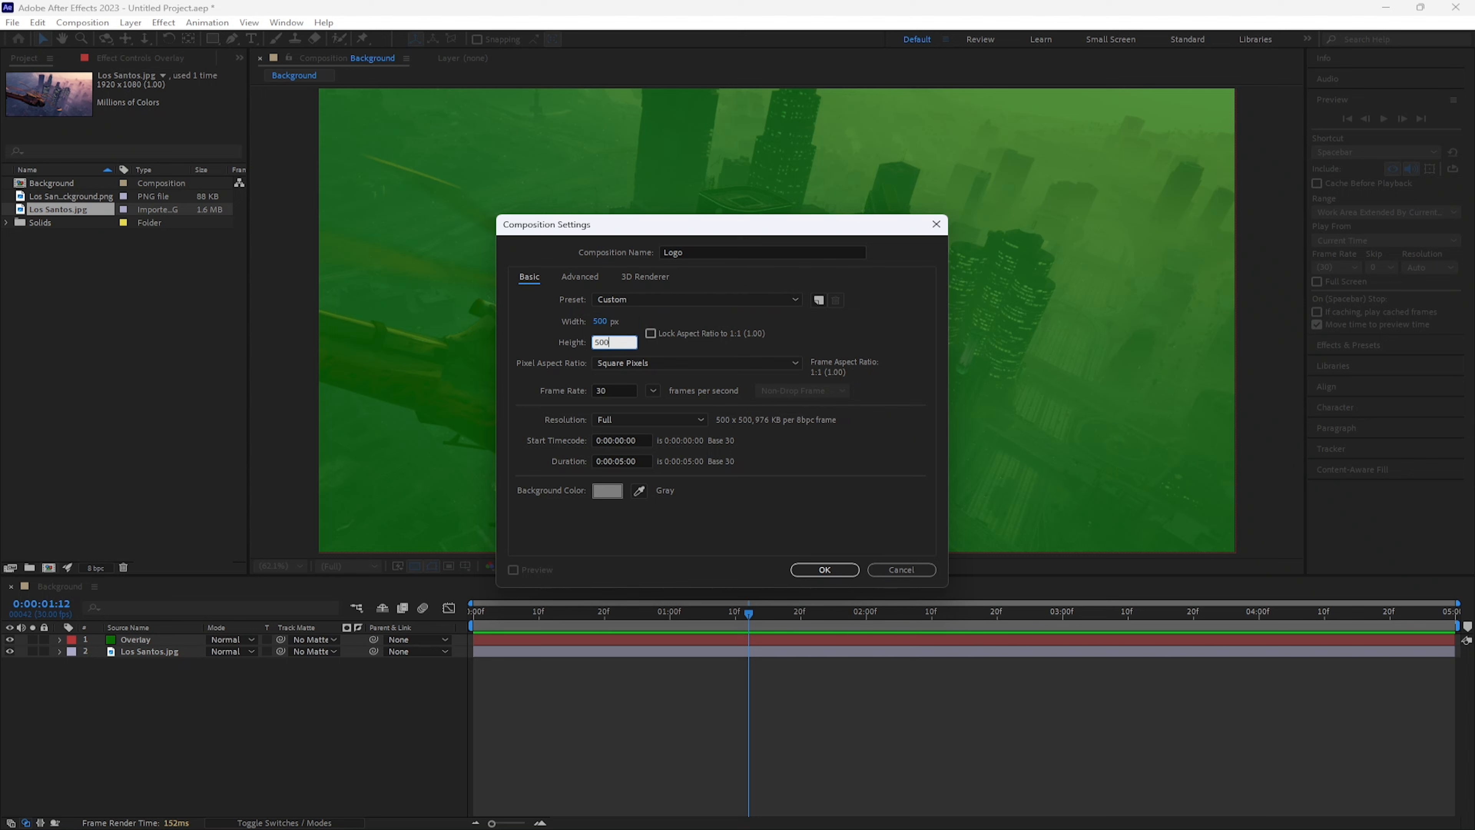
click(841, 574)
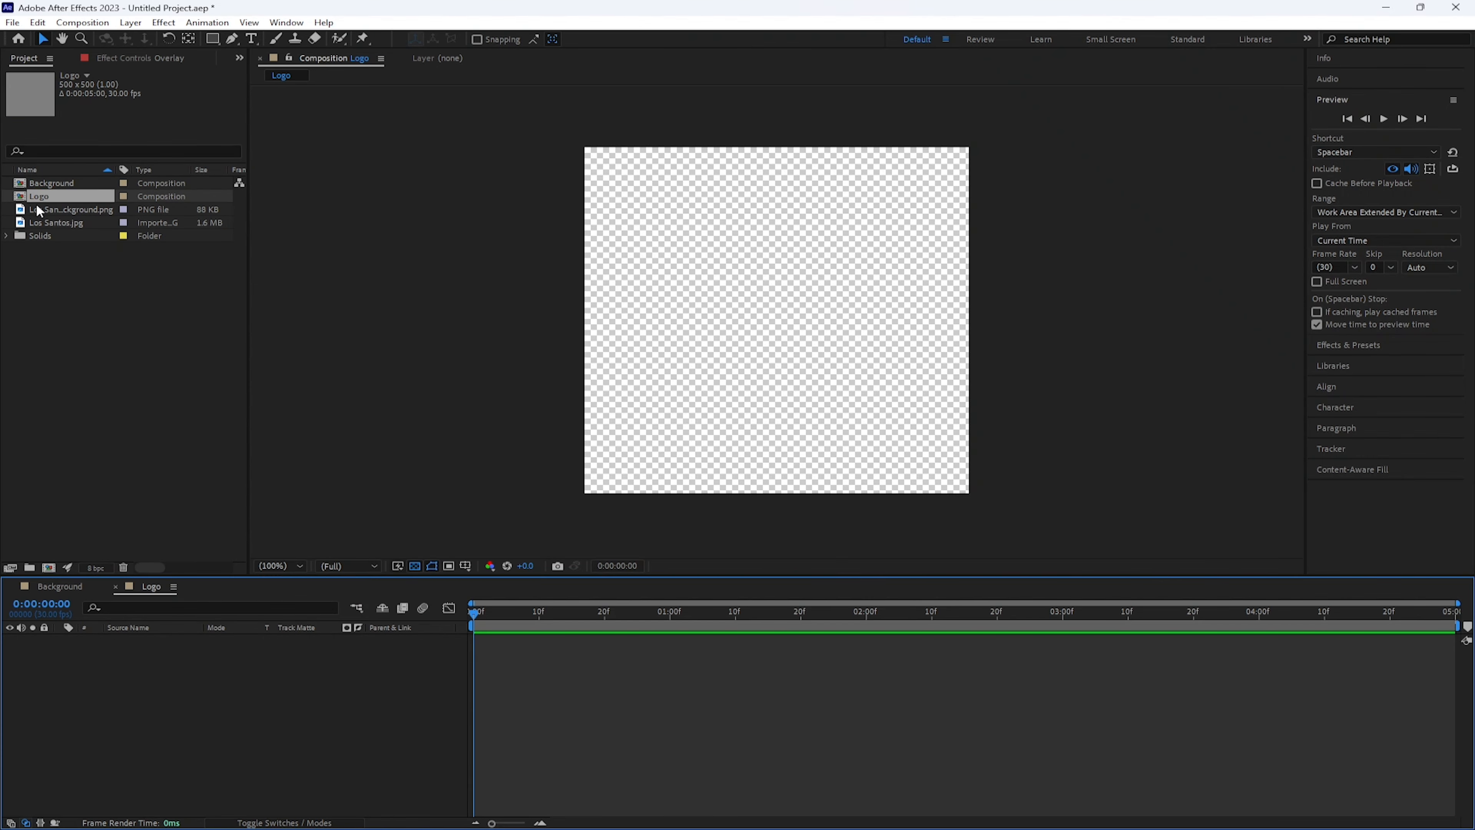
Add the Los Santos Hub logo PNG to the centre of the Logo composition and scale it to 26%
drag(83, 209, 779, 318)
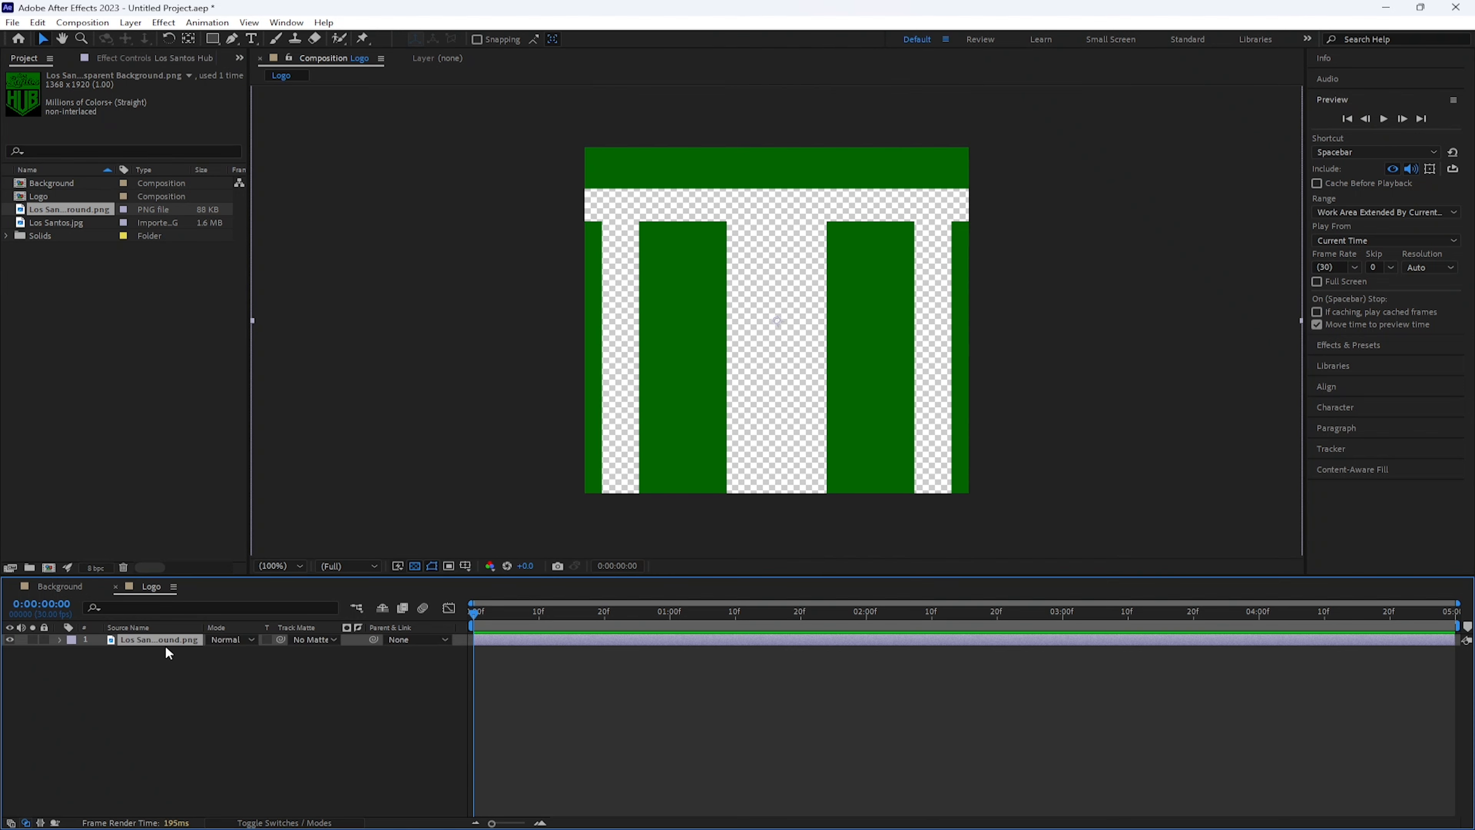
key(s)
click(220, 652)
text(26)
key(Return)
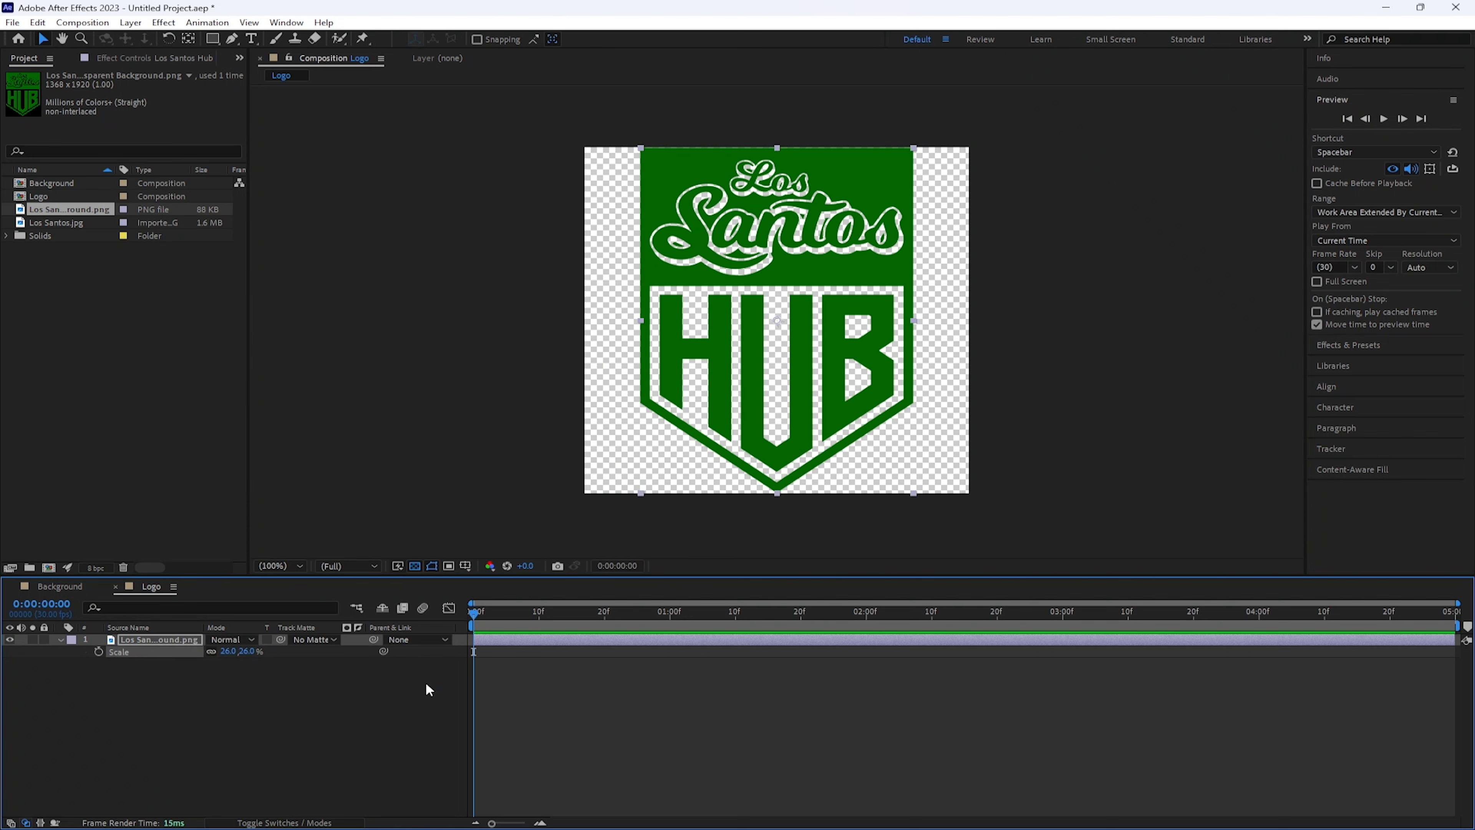
Keyframe the logo's centred position at 1 second, and move it straight down out of the frame to 250, 802 at 0 seconds
click(1364, 386)
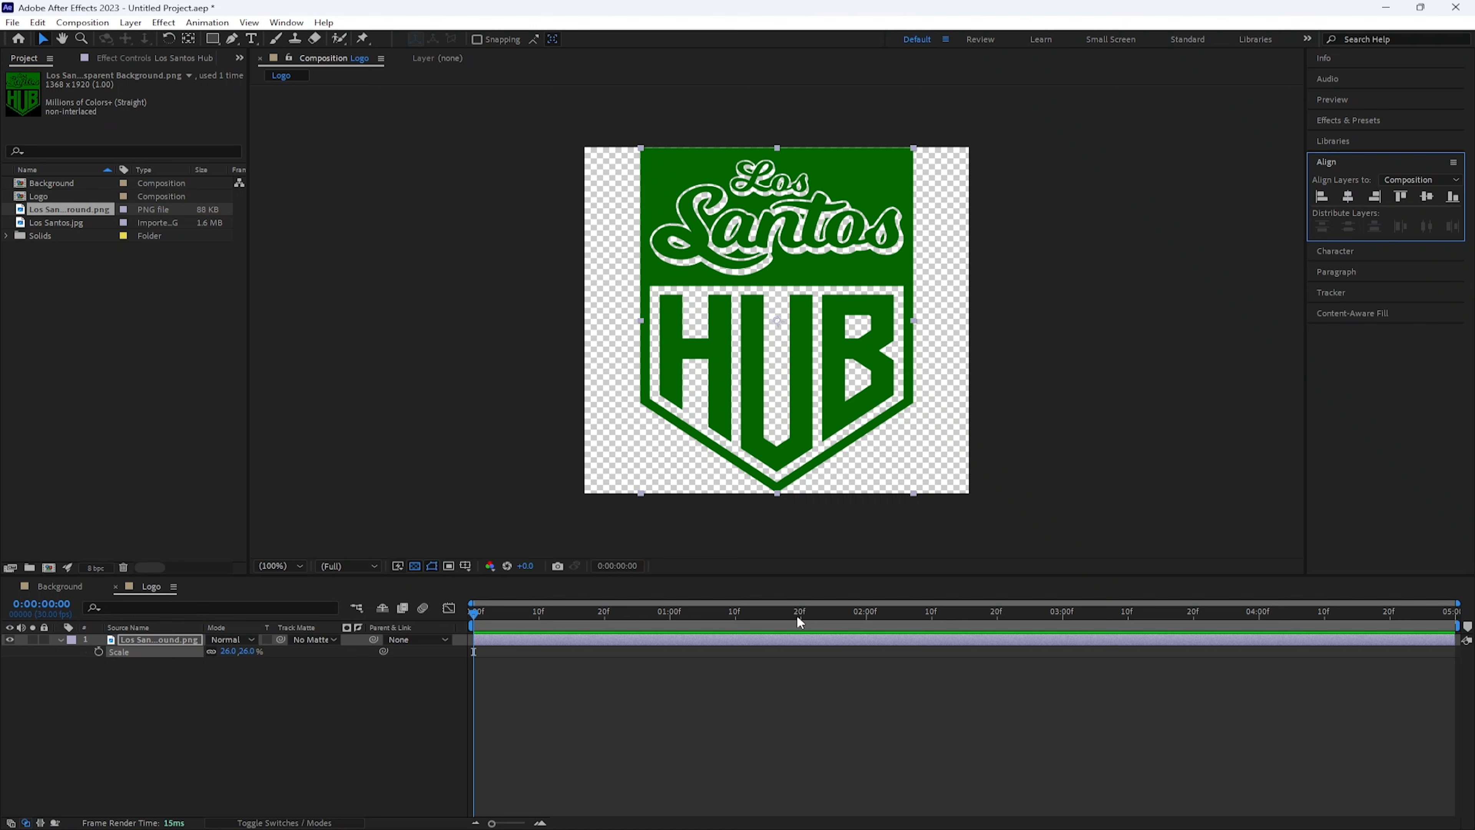
click(671, 615)
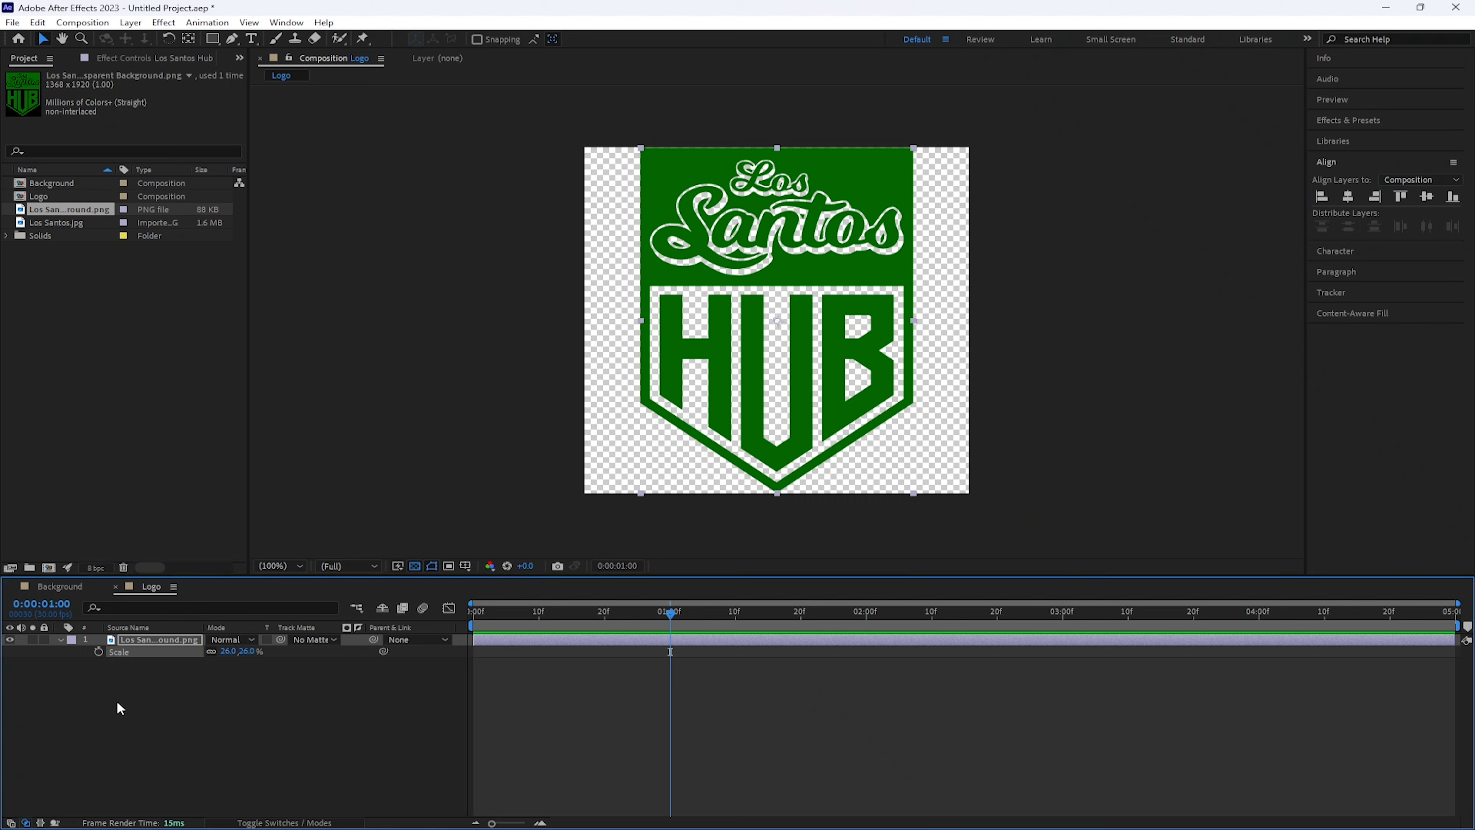
key(p)
click(98, 651)
drag(670, 615, 429, 615)
drag(876, 183, 833, 555)
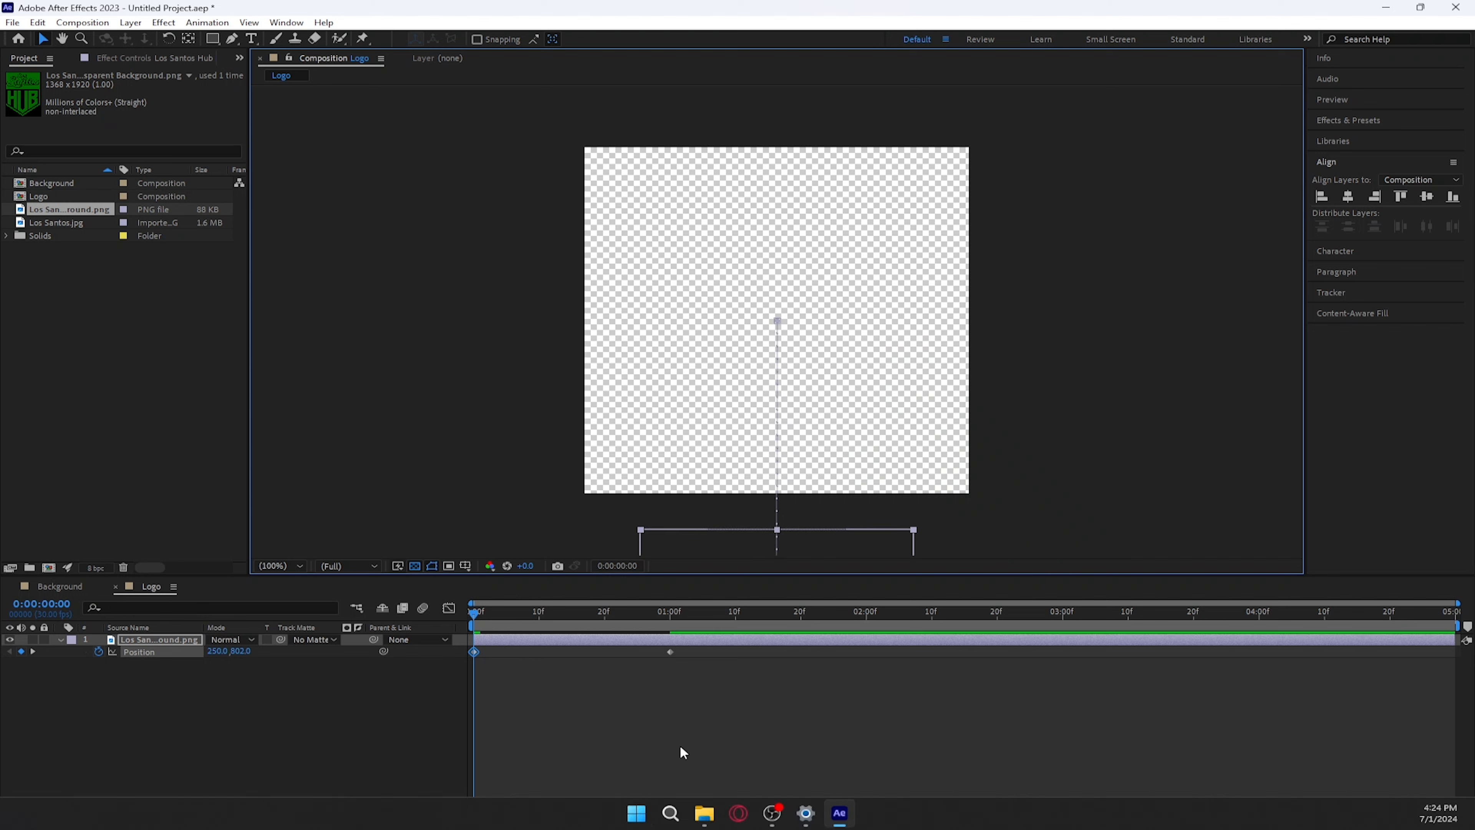
Easy ease both position keyframes and extend the 1-second keyframe's speed-graph handle back to about 15 frames
drag(709, 674, 452, 646)
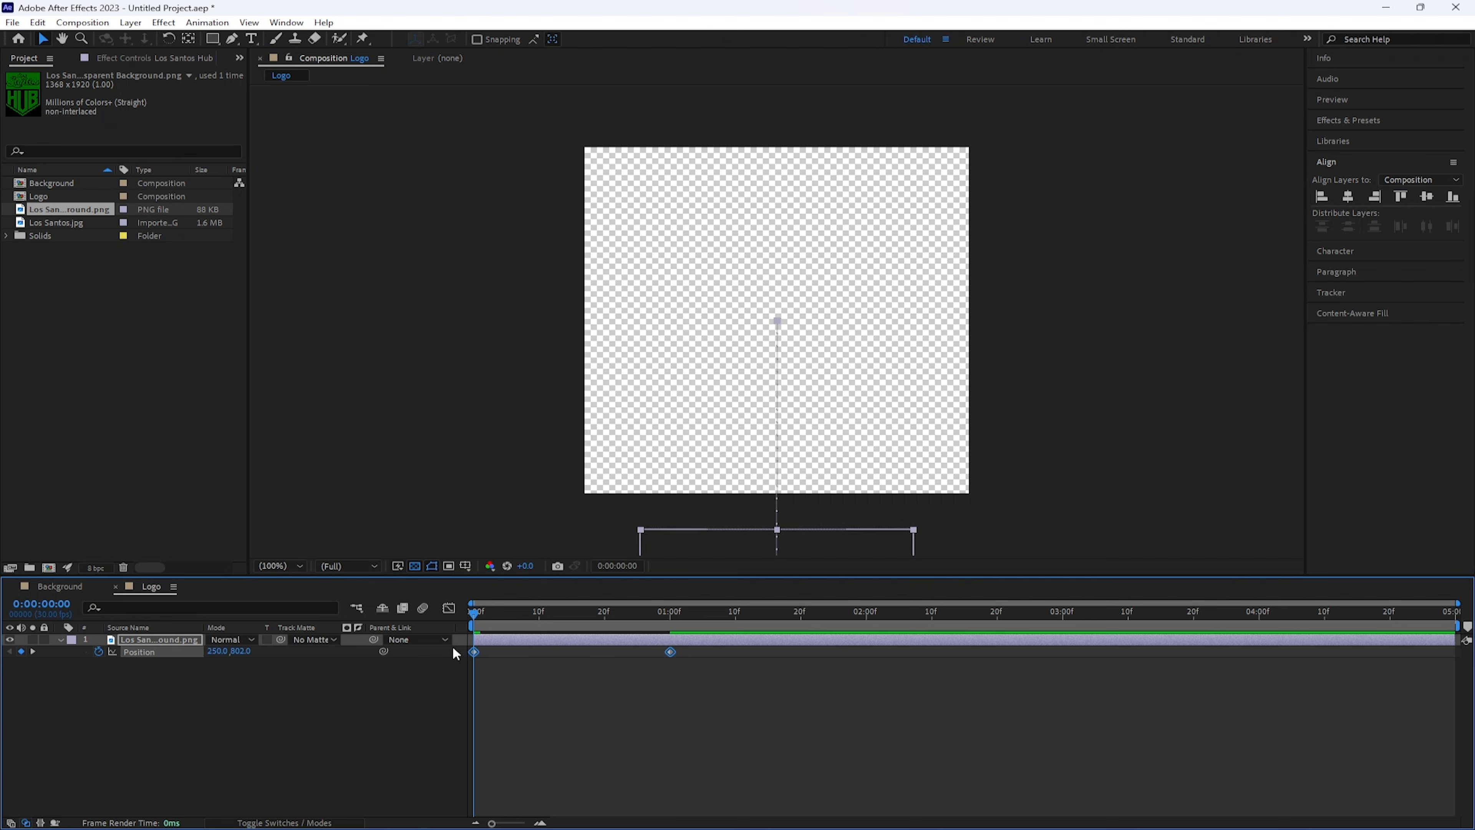
key(F9)
click(449, 608)
drag(746, 697, 505, 720)
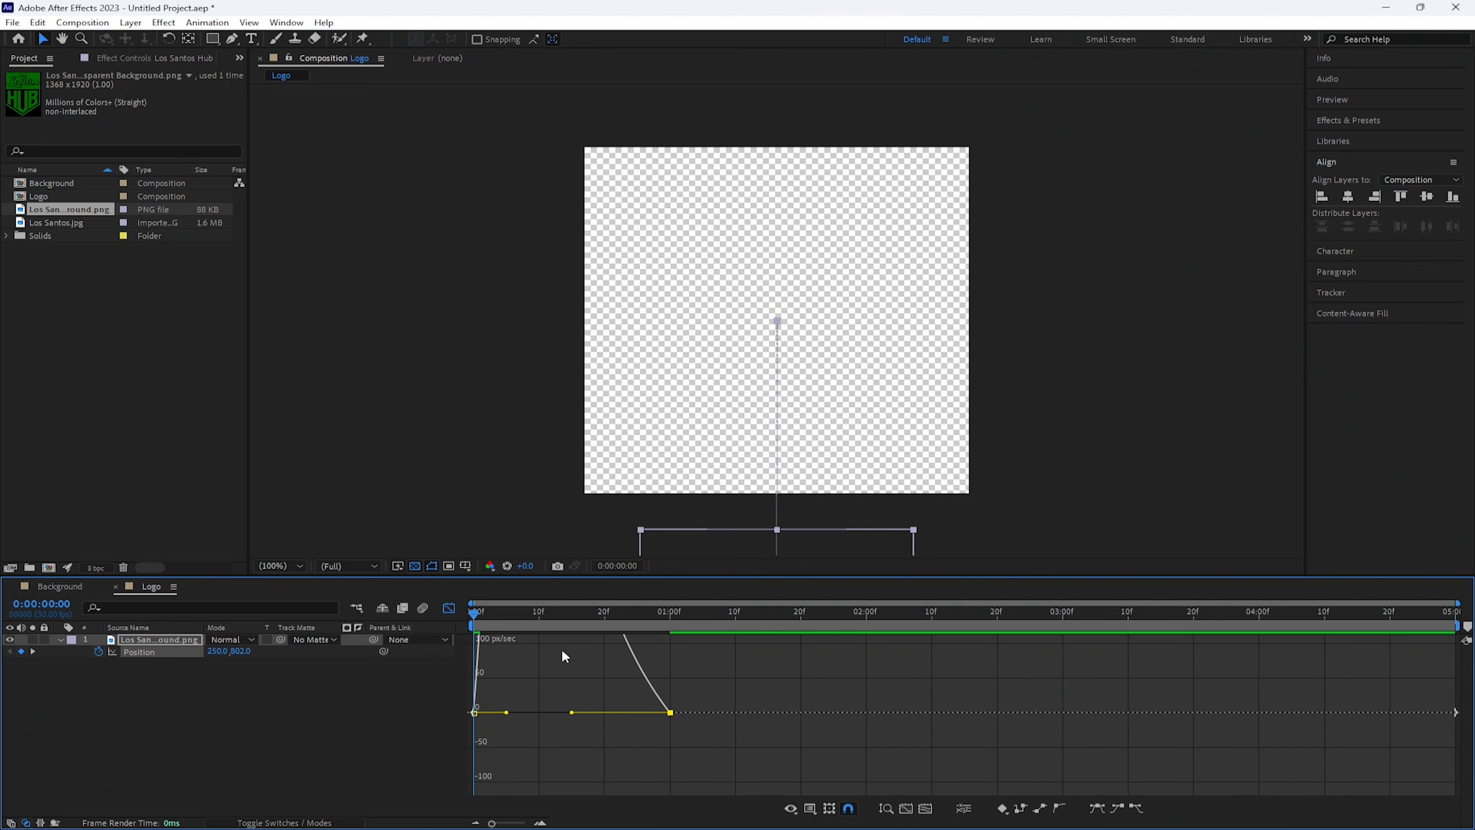
click(449, 608)
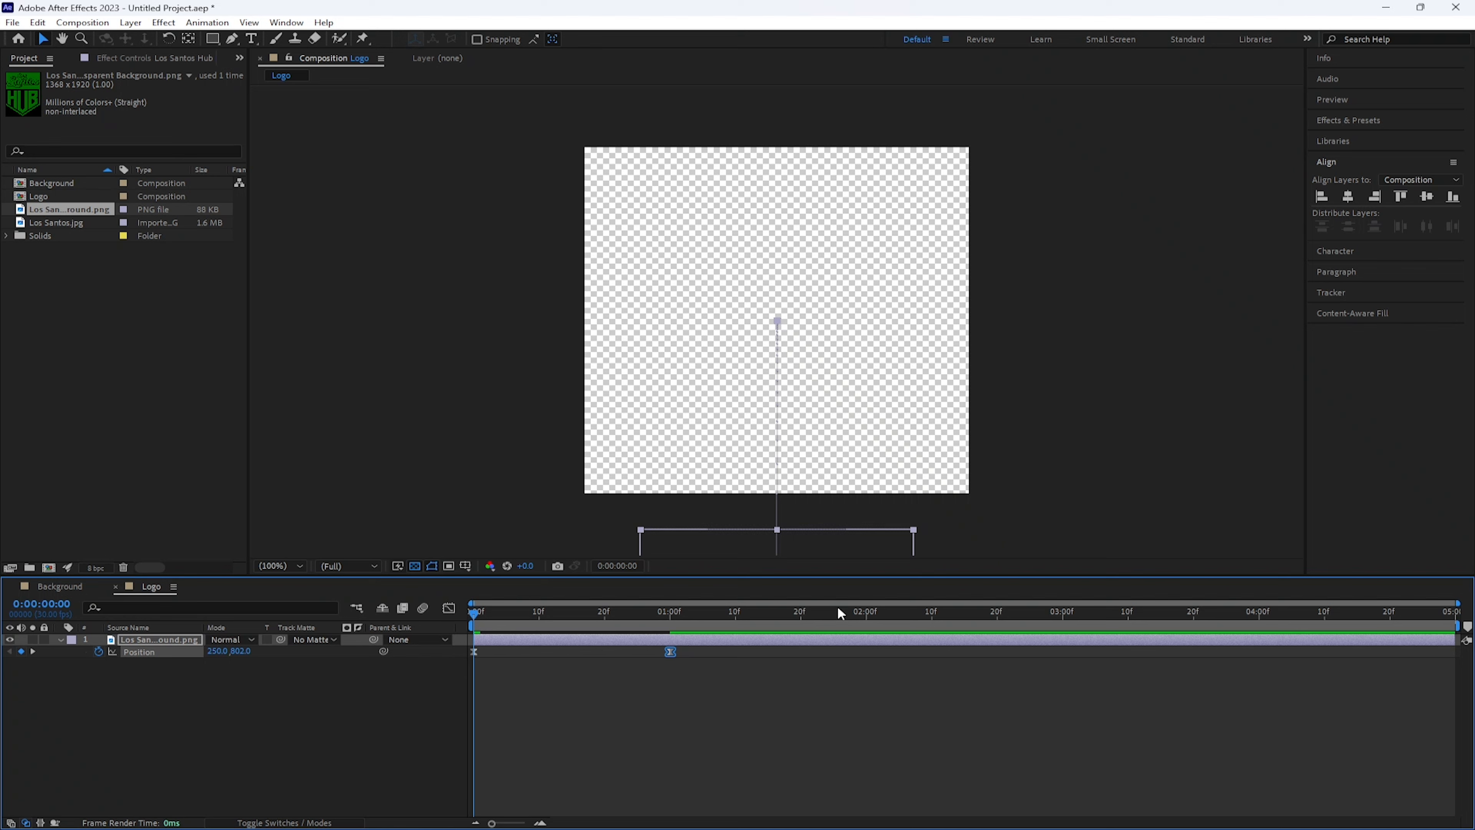
Keyframe the logo's scale at 26% at 2 seconds and 14% at 1 second, and easy ease both keyframes
click(865, 615)
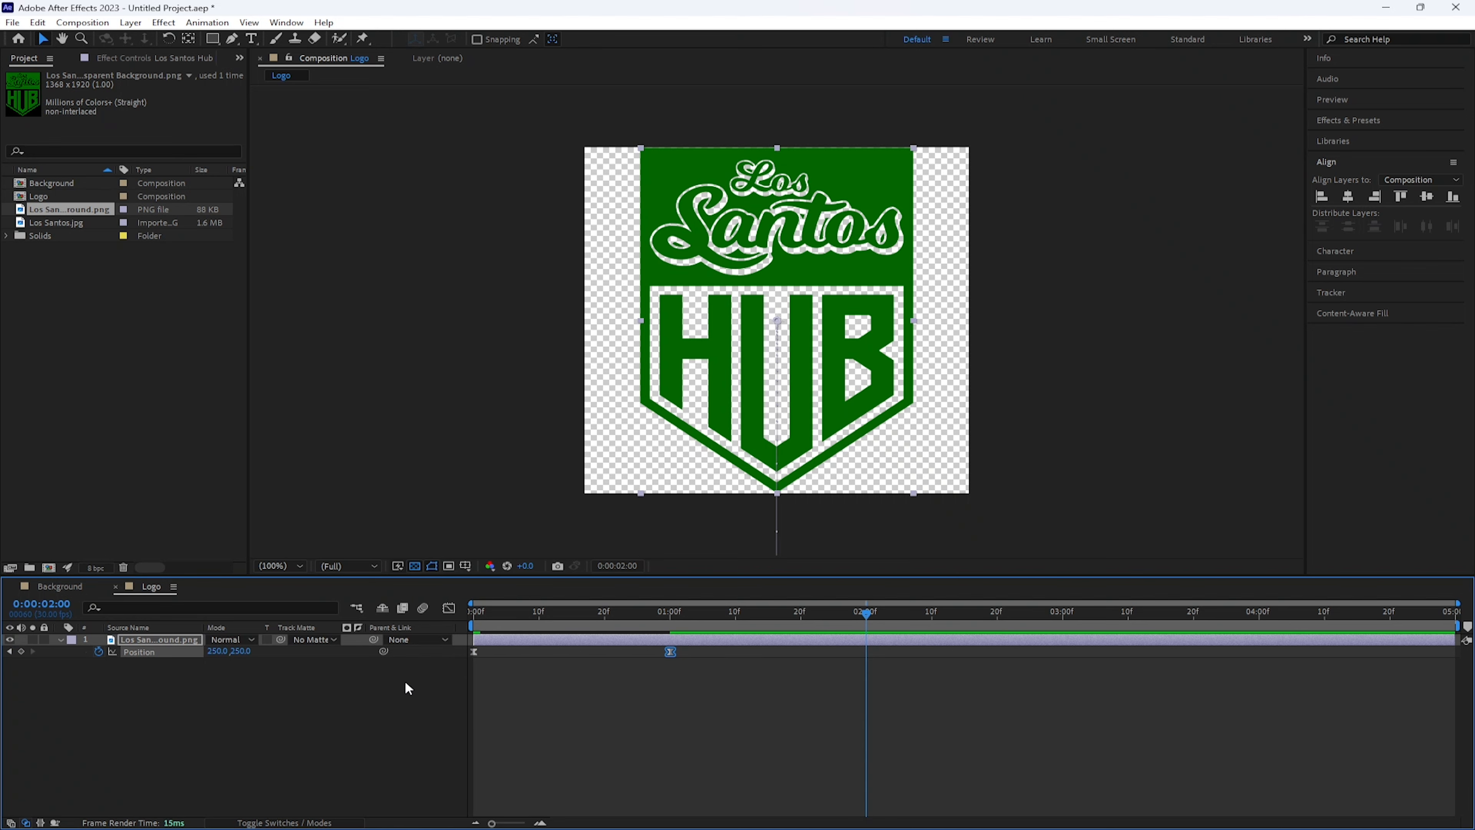
key(s)
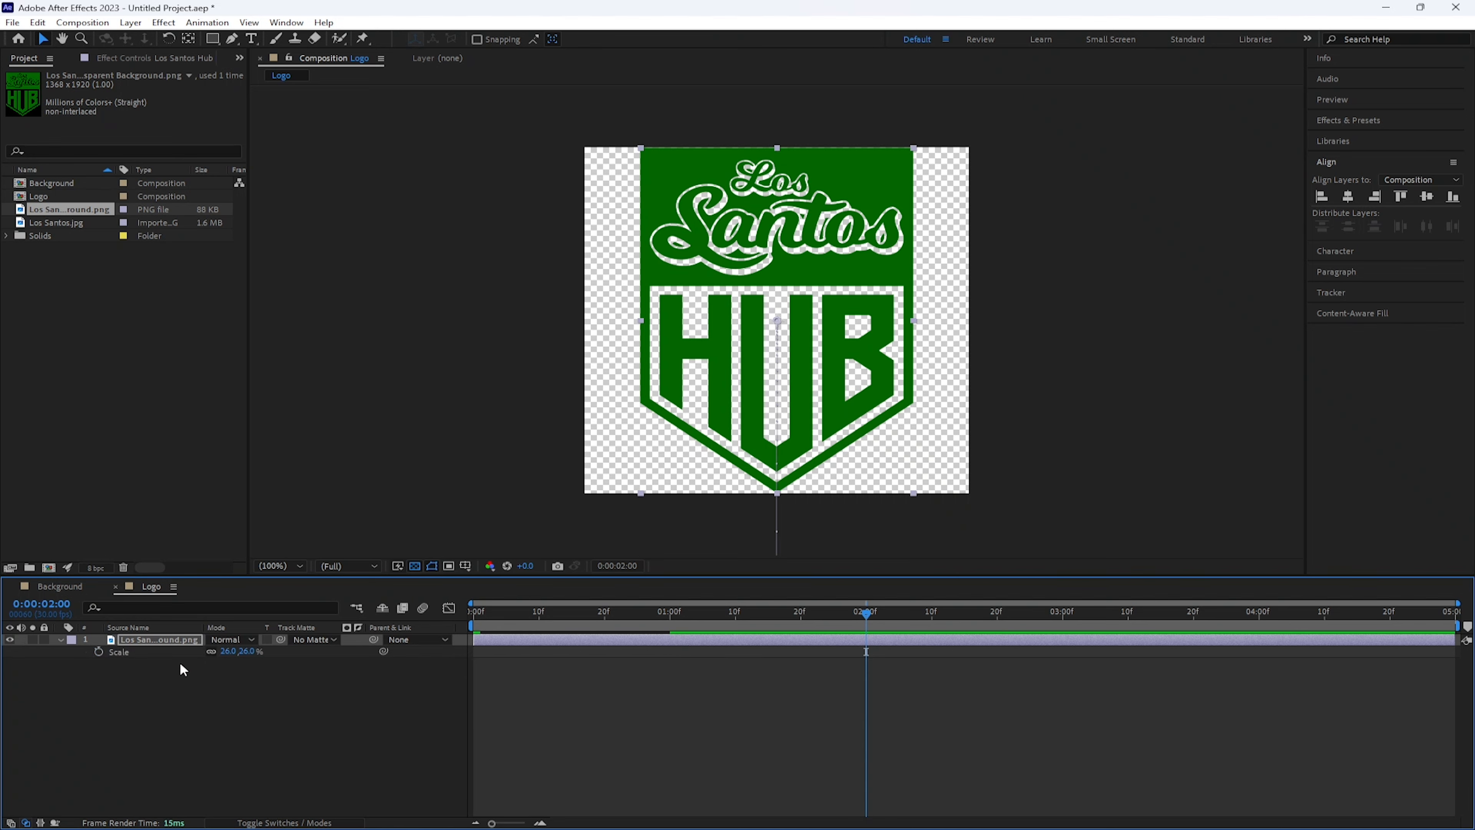
click(97, 651)
click(672, 616)
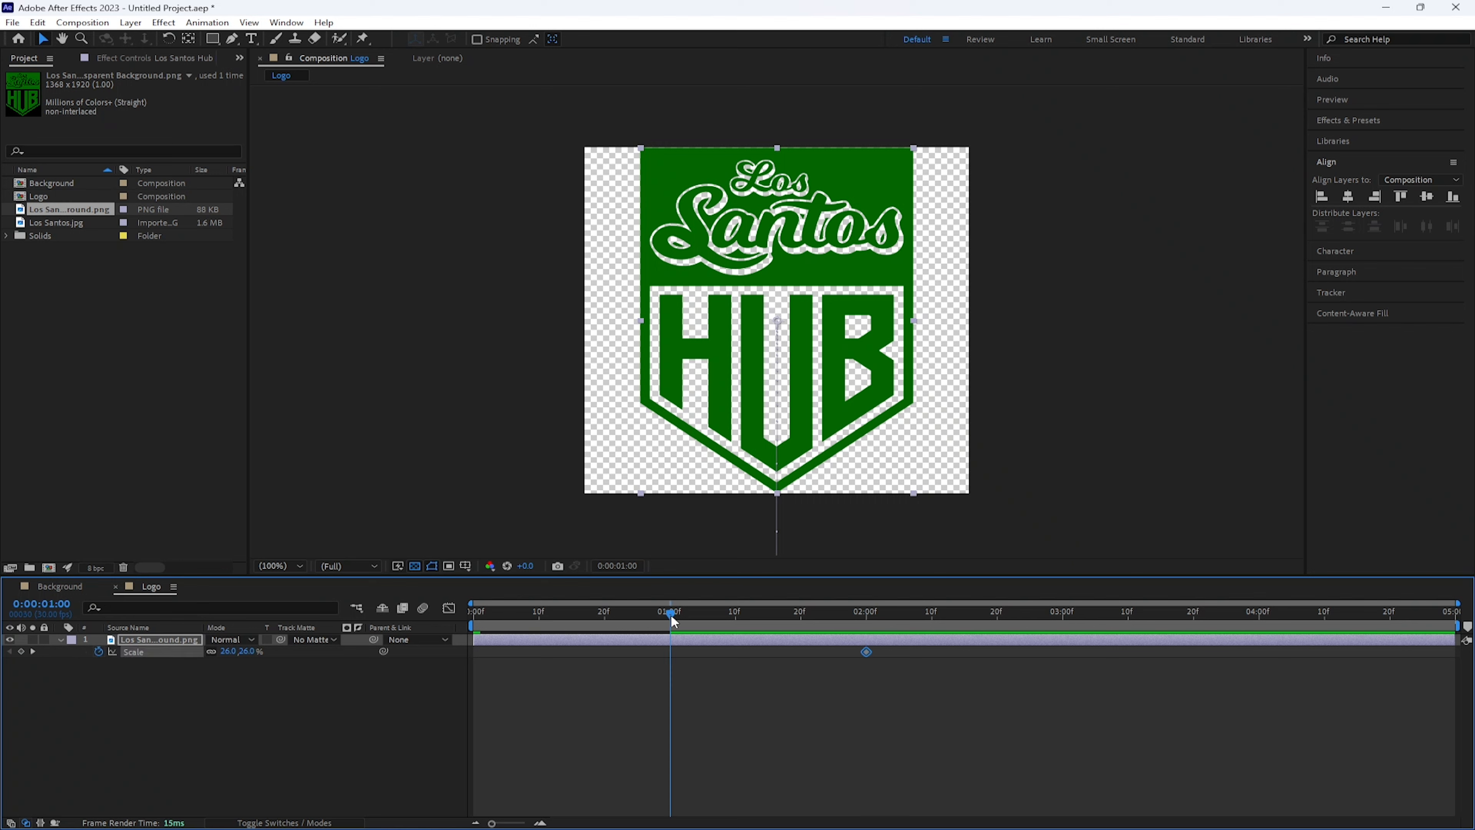
click(227, 651)
text(14)
key(Return)
click(902, 701)
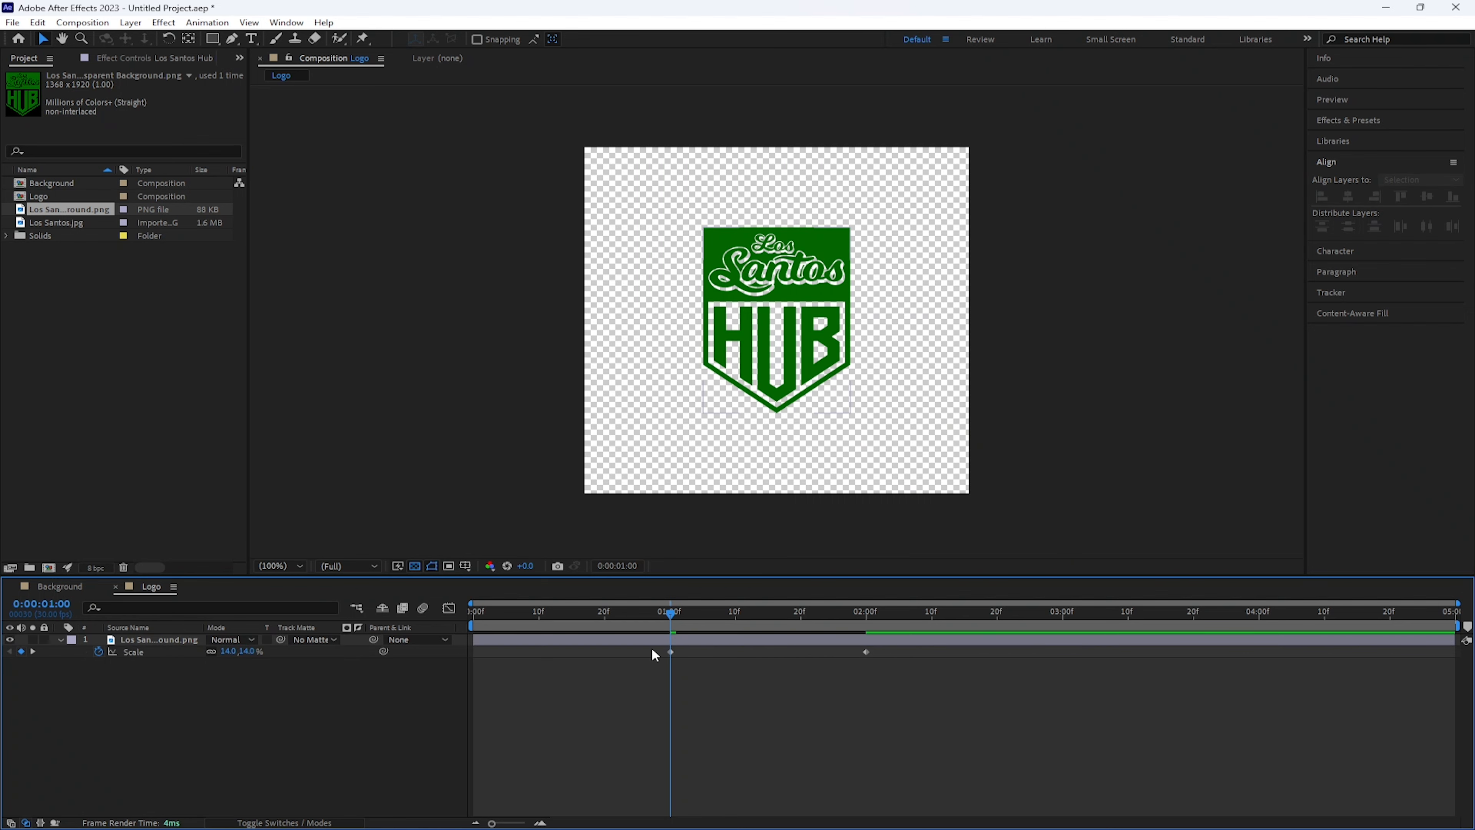
drag(895, 760, 640, 648)
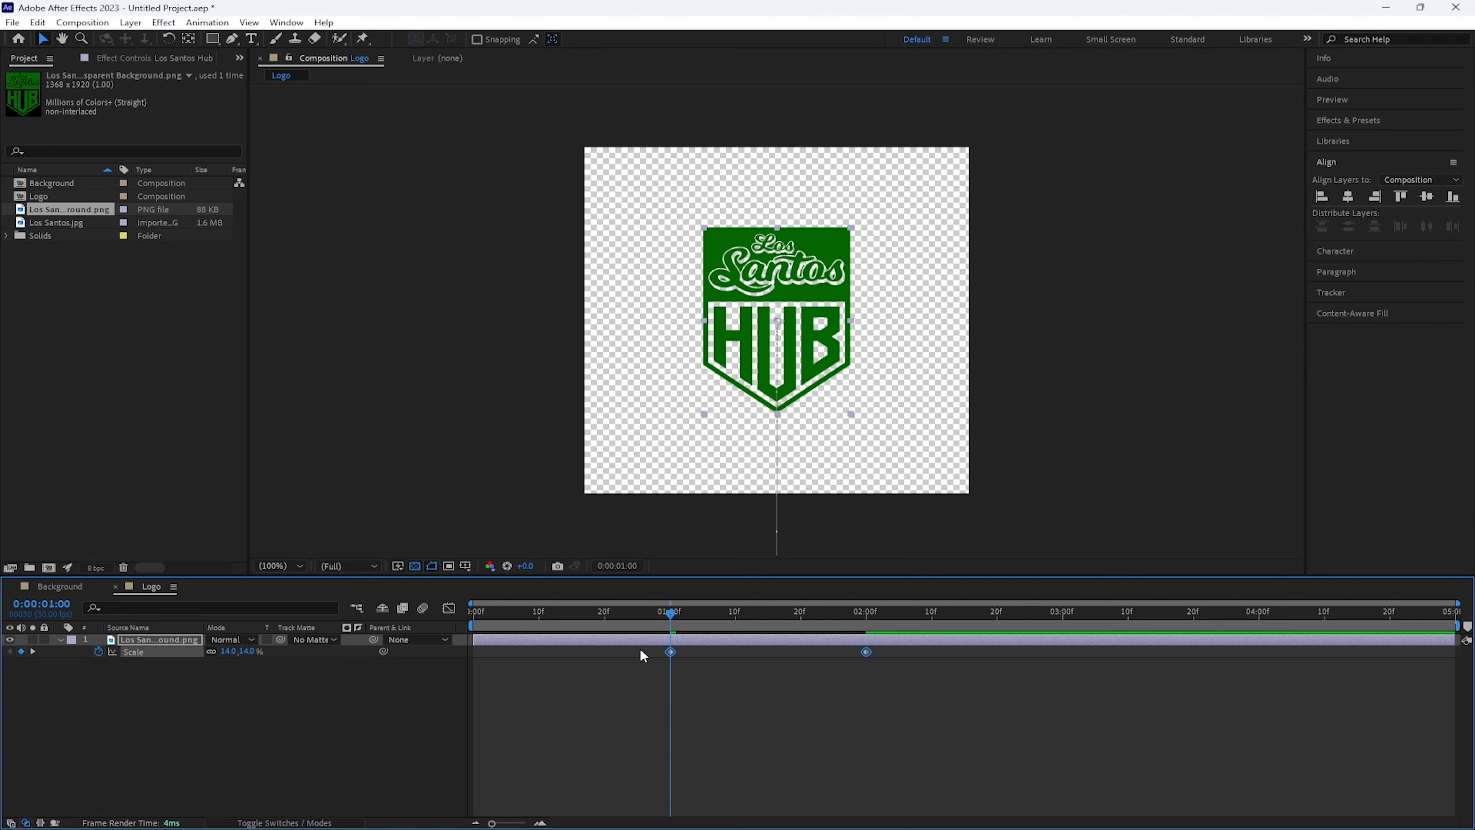
key(F9)
Add scale keyframes that hold the logo at 26% at 3 seconds and shrink it to 14% at 4 seconds
click(1063, 614)
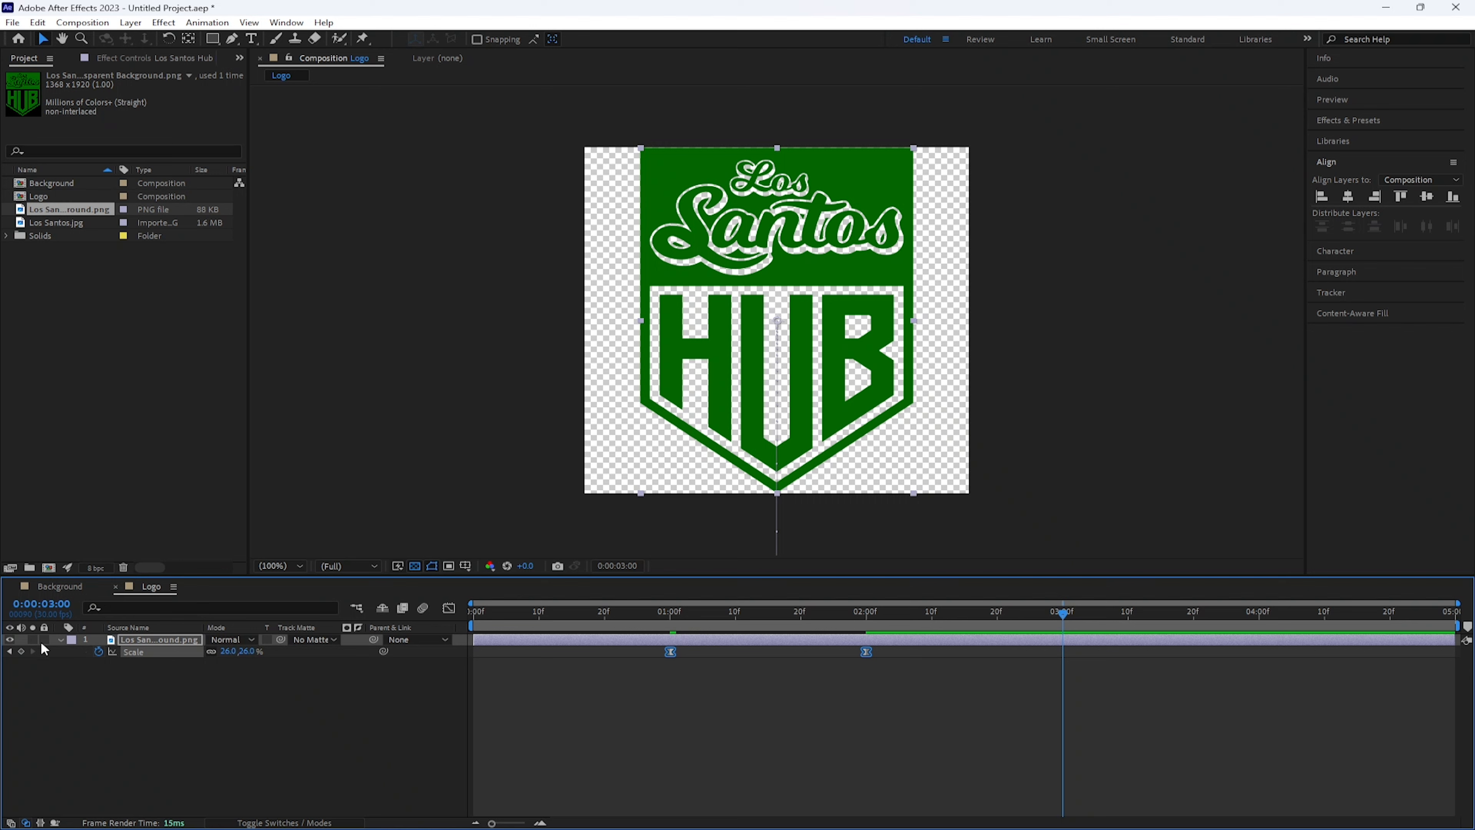
click(21, 652)
click(1259, 616)
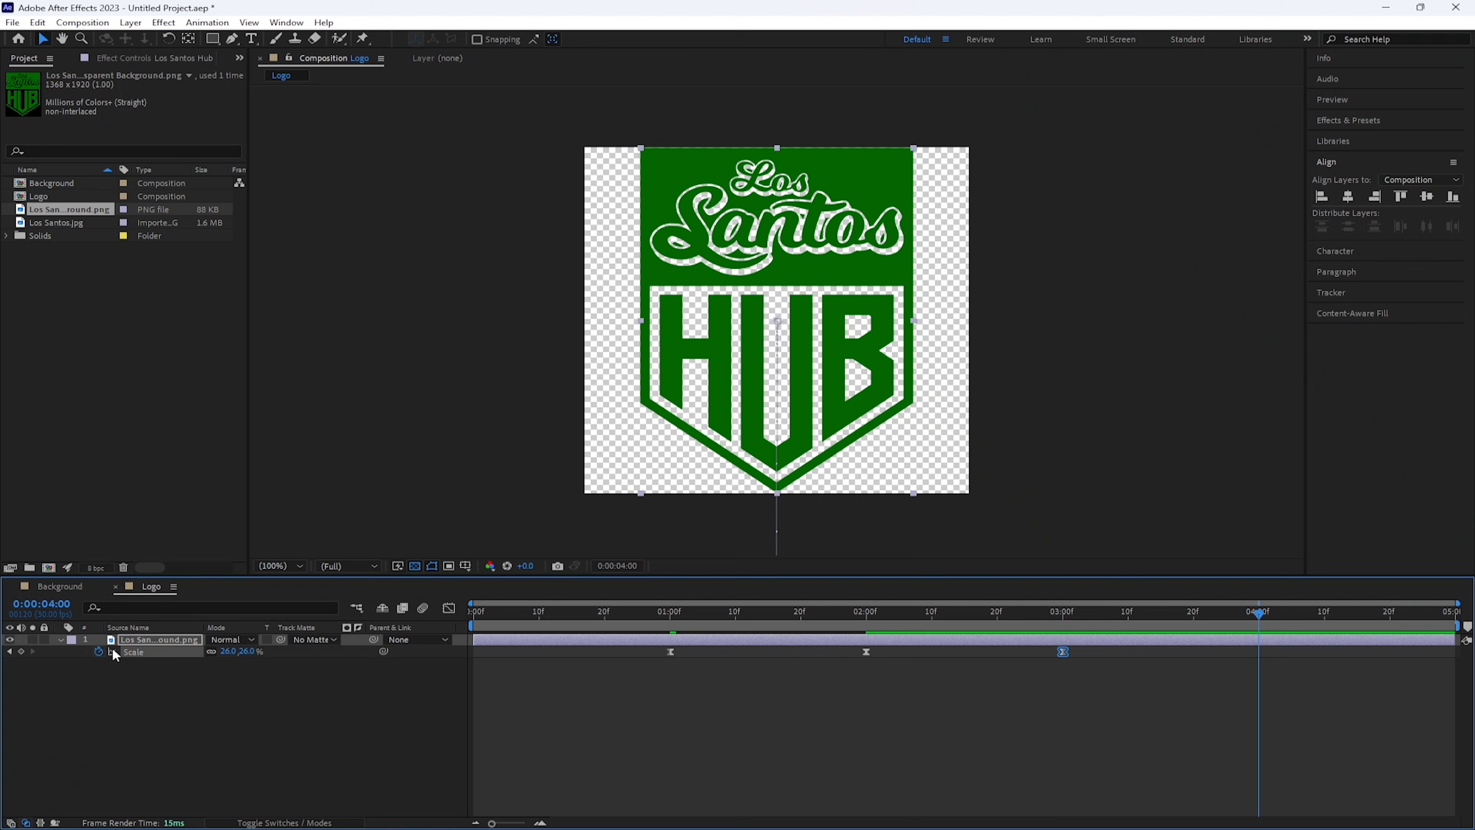
click(226, 650)
text(14)
key(Return)
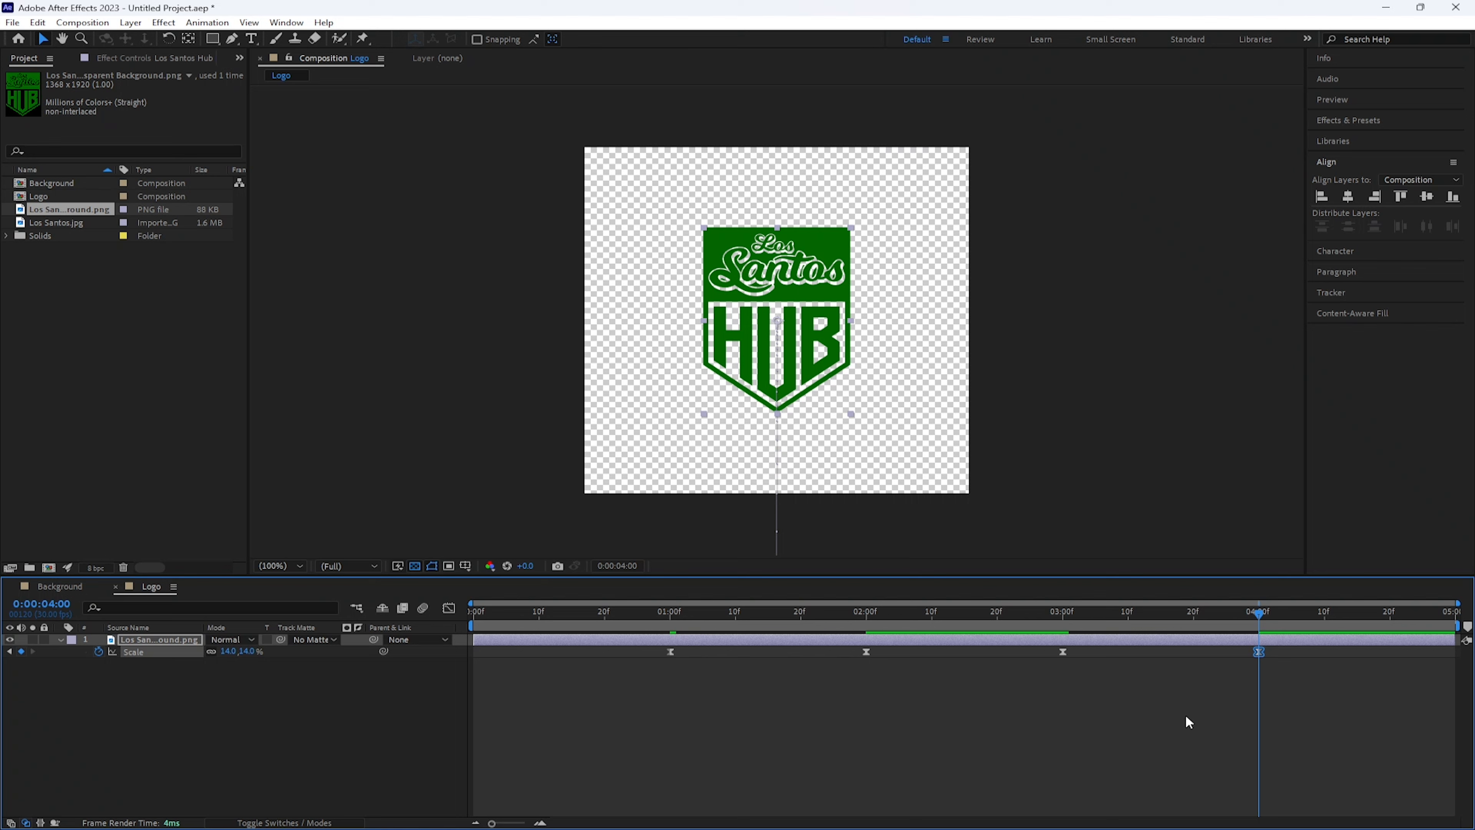
Pull the scale keyframes' speed-graph handles together into sharp peaks at about 1.5 and 3.5 seconds
drag(1317, 702, 1037, 651)
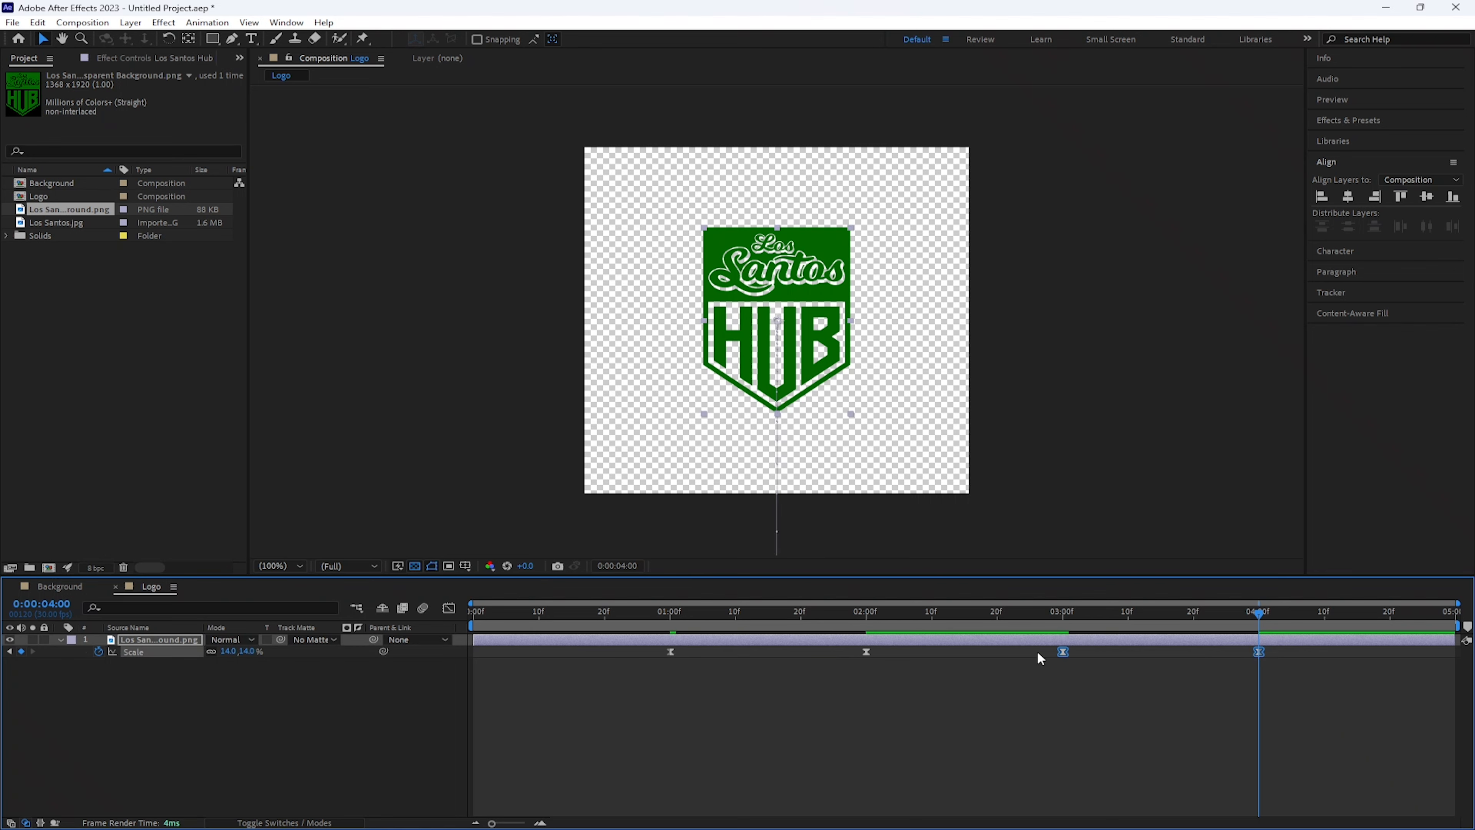
click(449, 608)
drag(1295, 753, 1161, 712)
drag(1012, 666, 1159, 708)
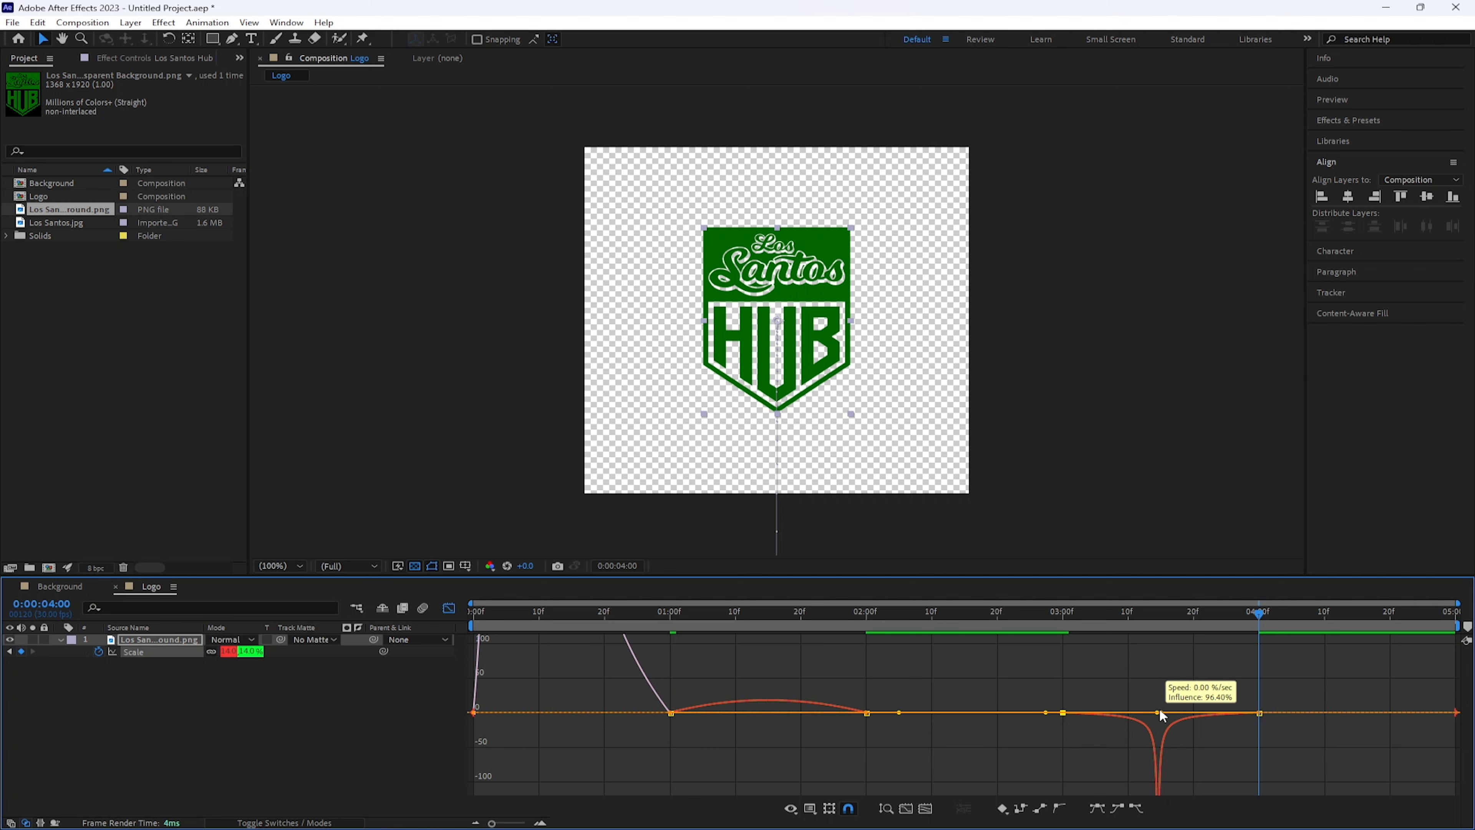
click(1022, 725)
drag(852, 715, 770, 712)
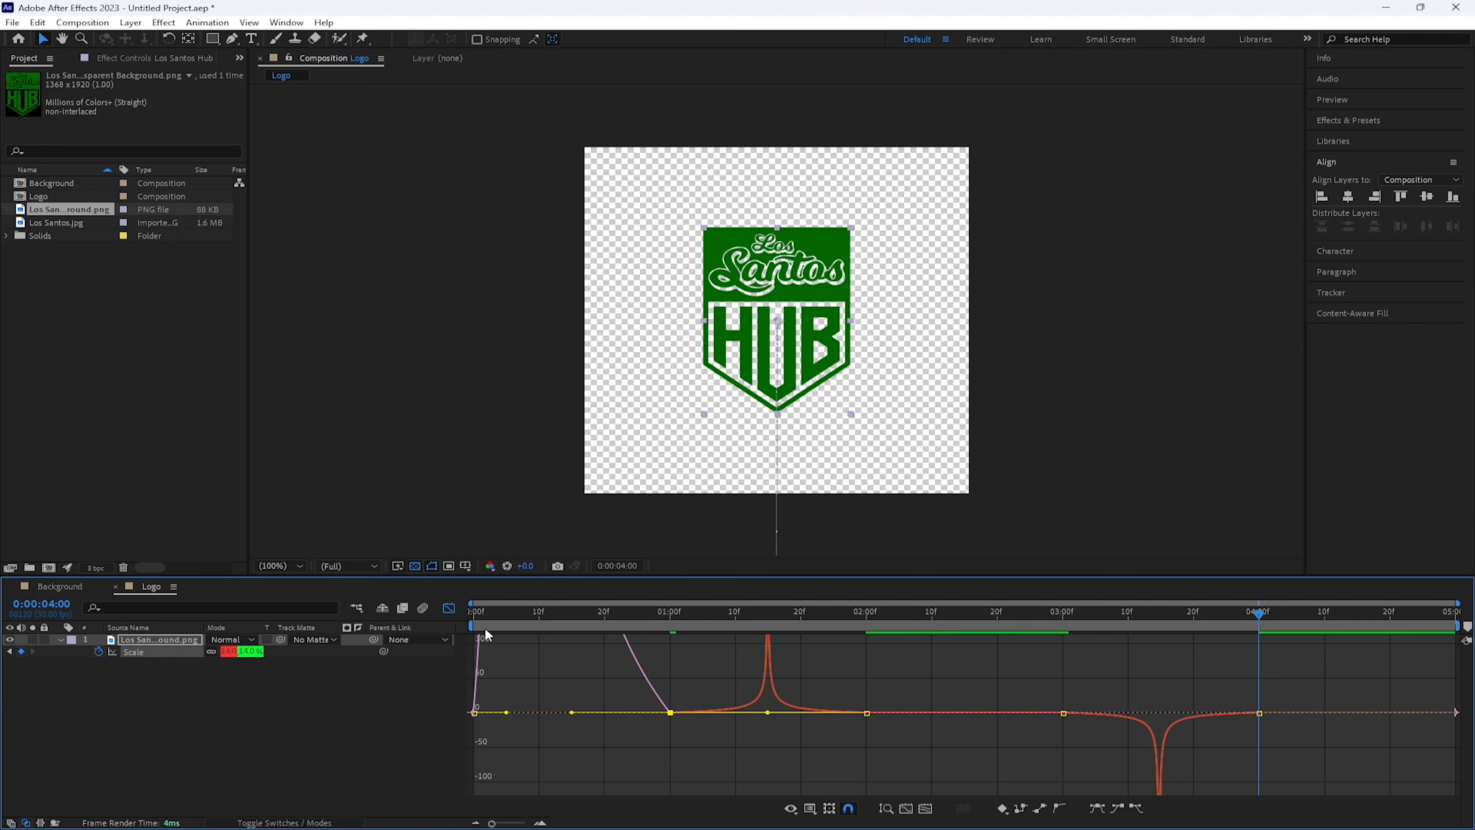
click(448, 607)
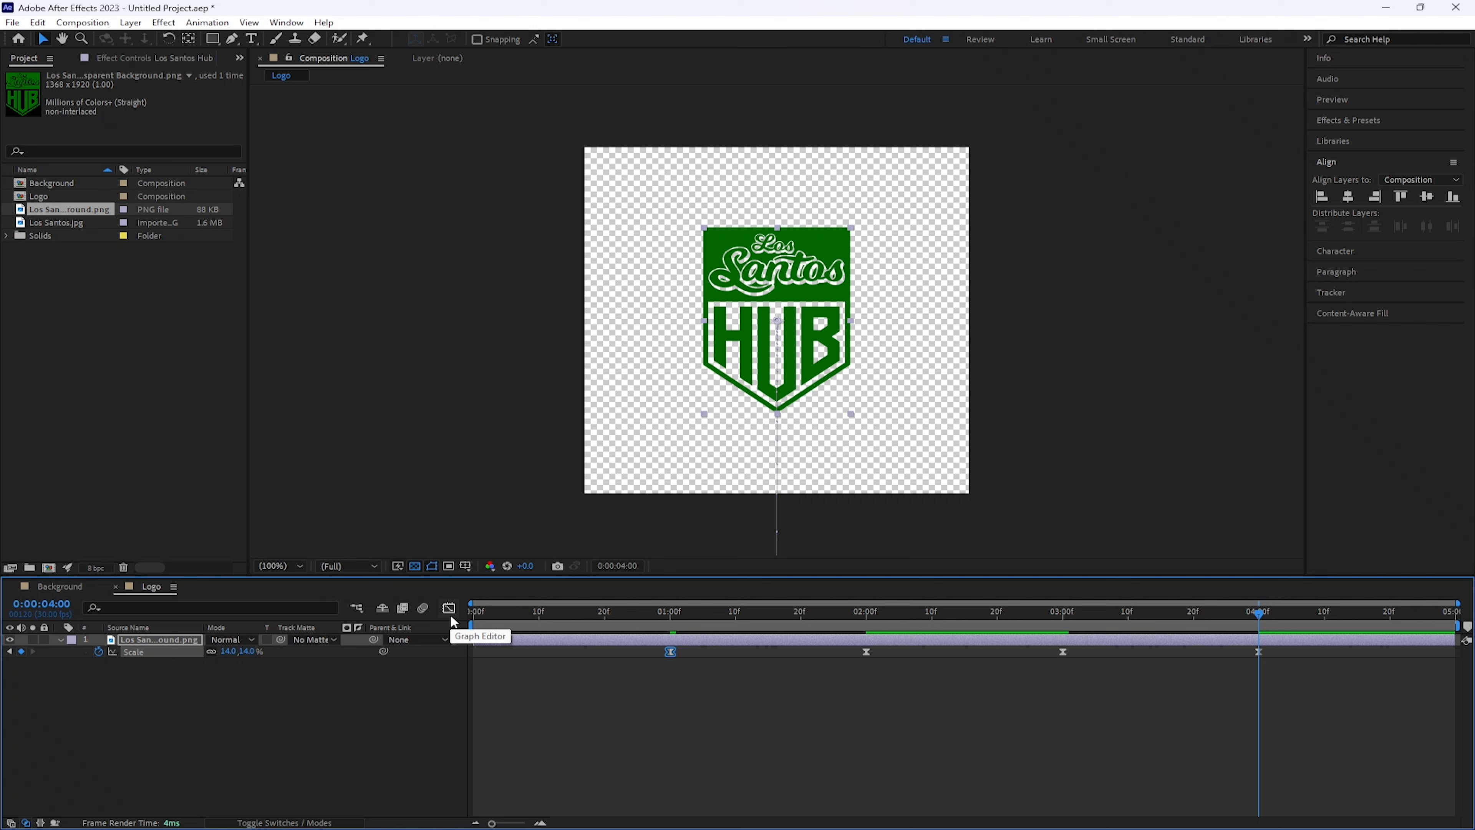
Add a position keyframe at 4 seconds, and move the logo below the frame to 230, 687 at 4 seconds 29 frames
key(p)
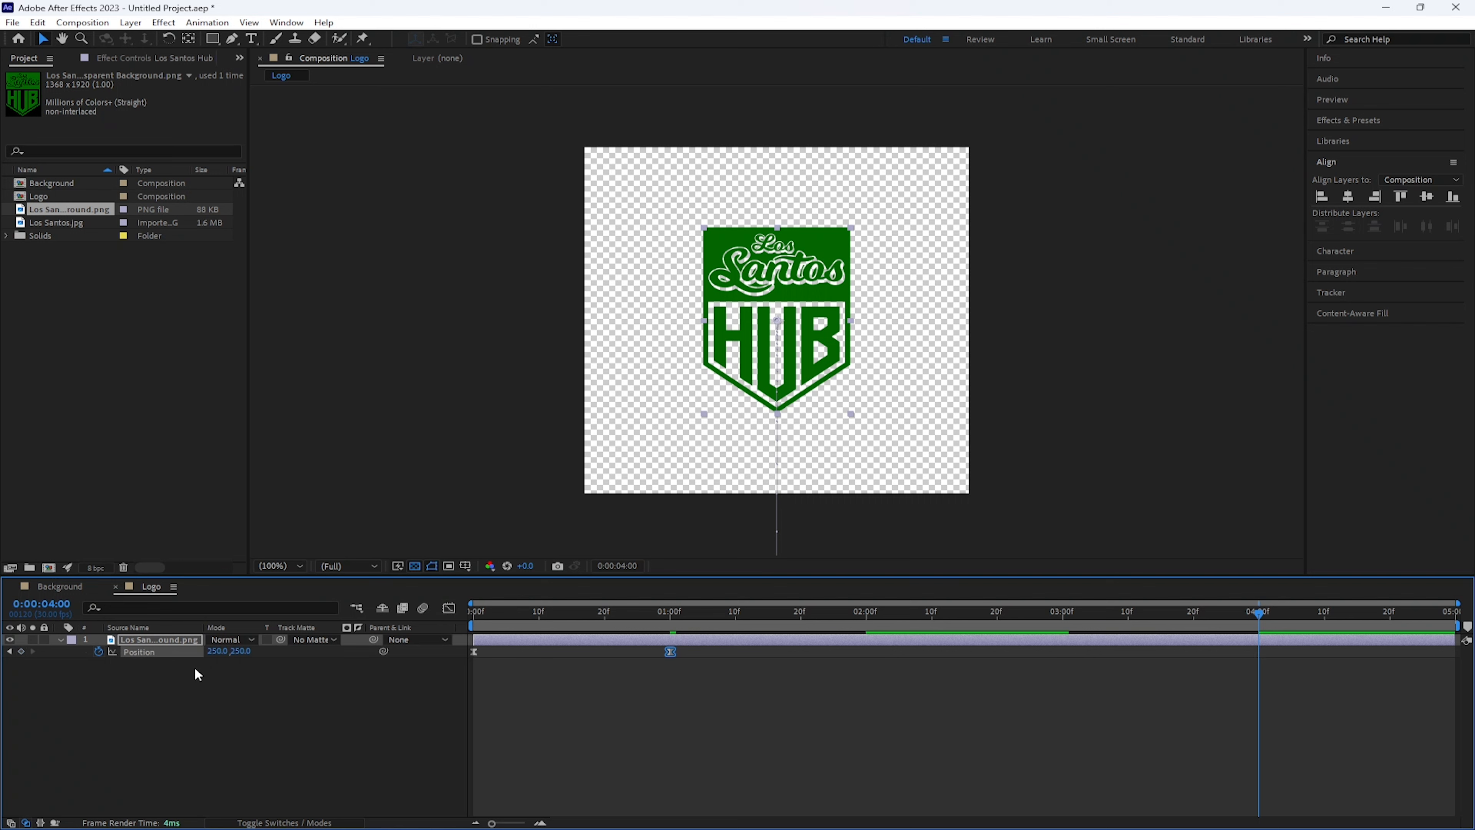
click(21, 651)
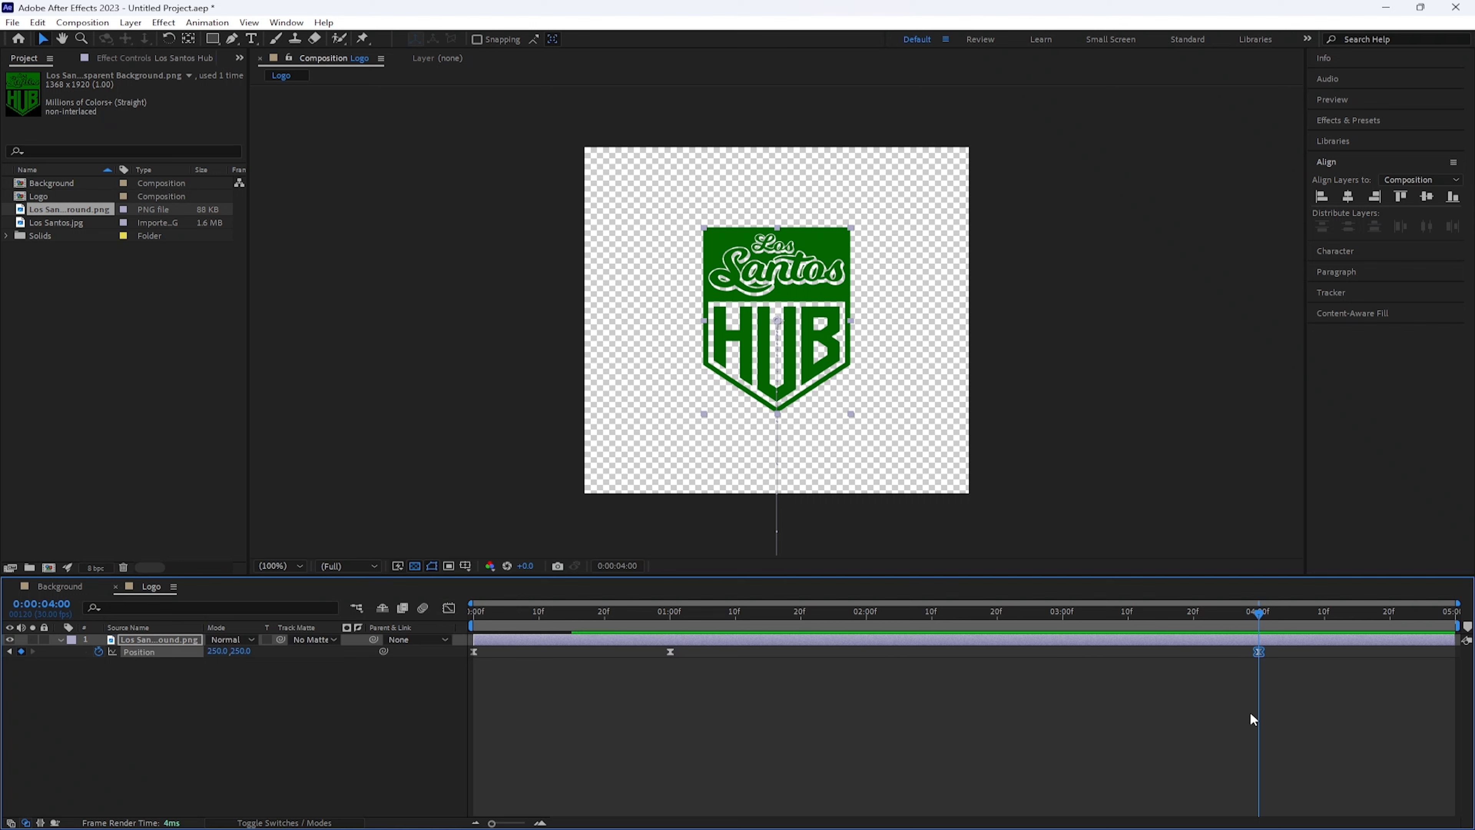
key(space)
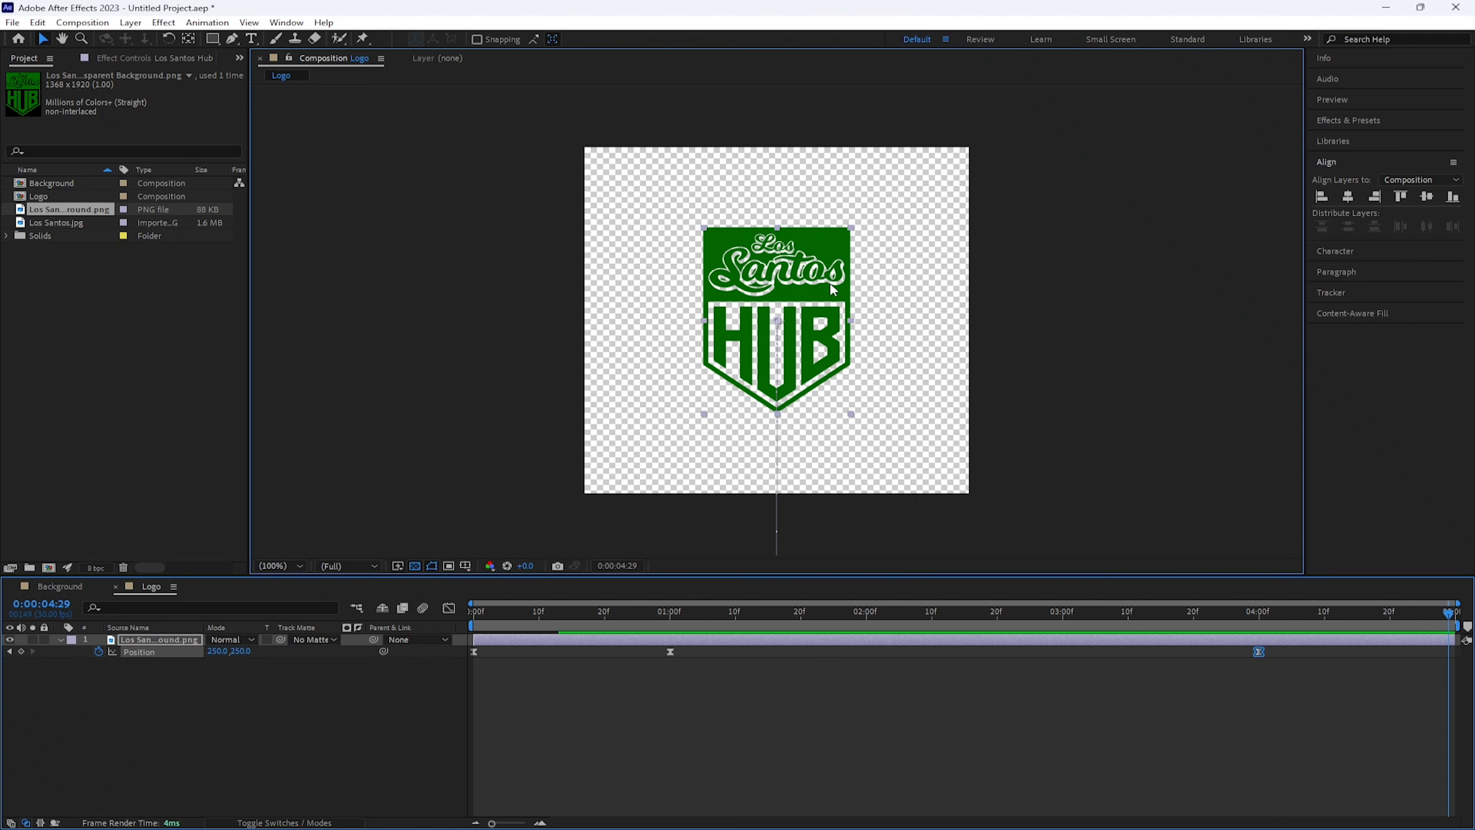
drag(832, 282, 801, 564)
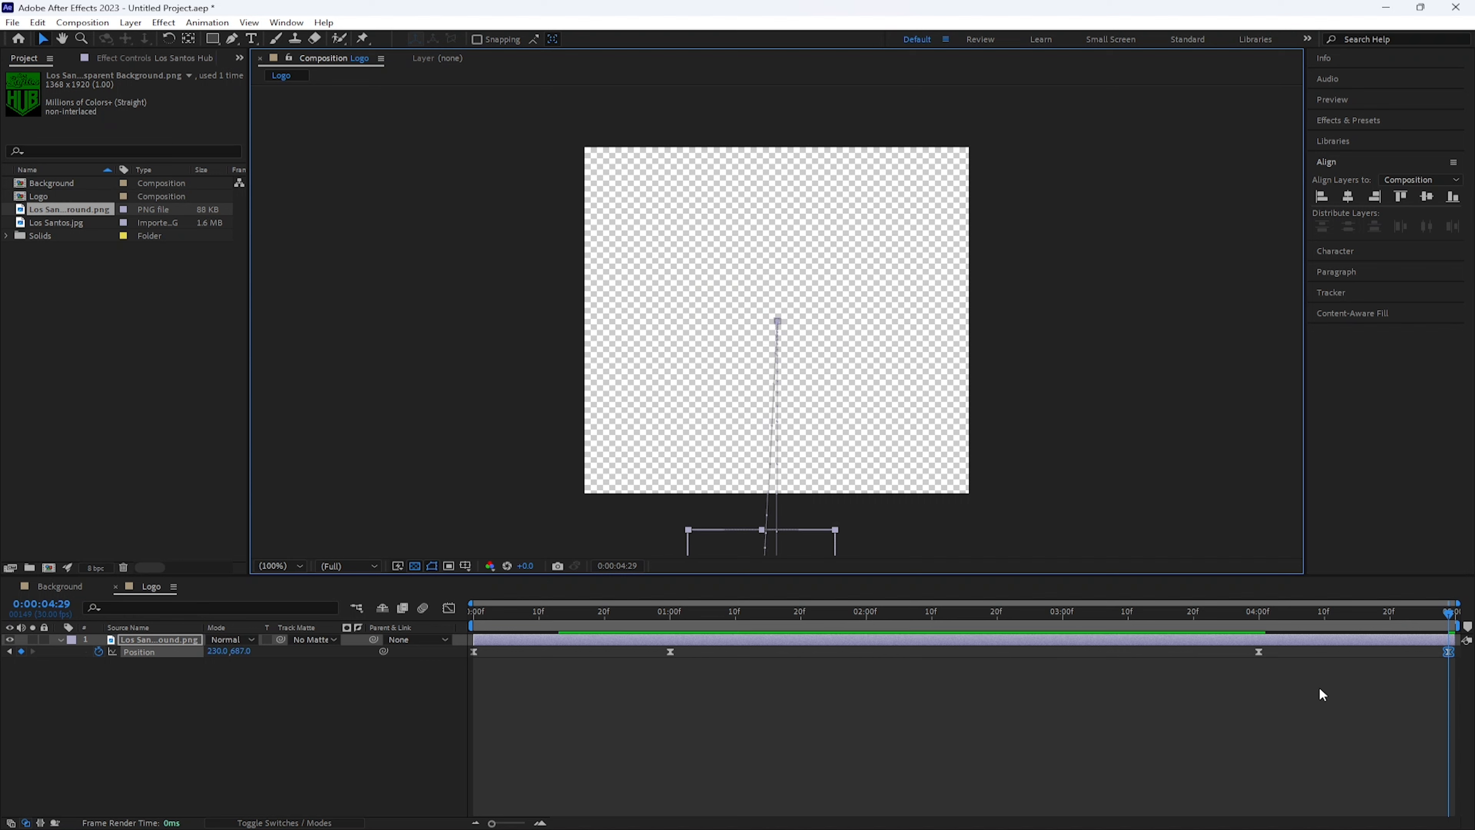
Adjust the speed-graph curve between the last two position keyframes, at 4 seconds and 4 seconds 29 frames
click(1260, 651)
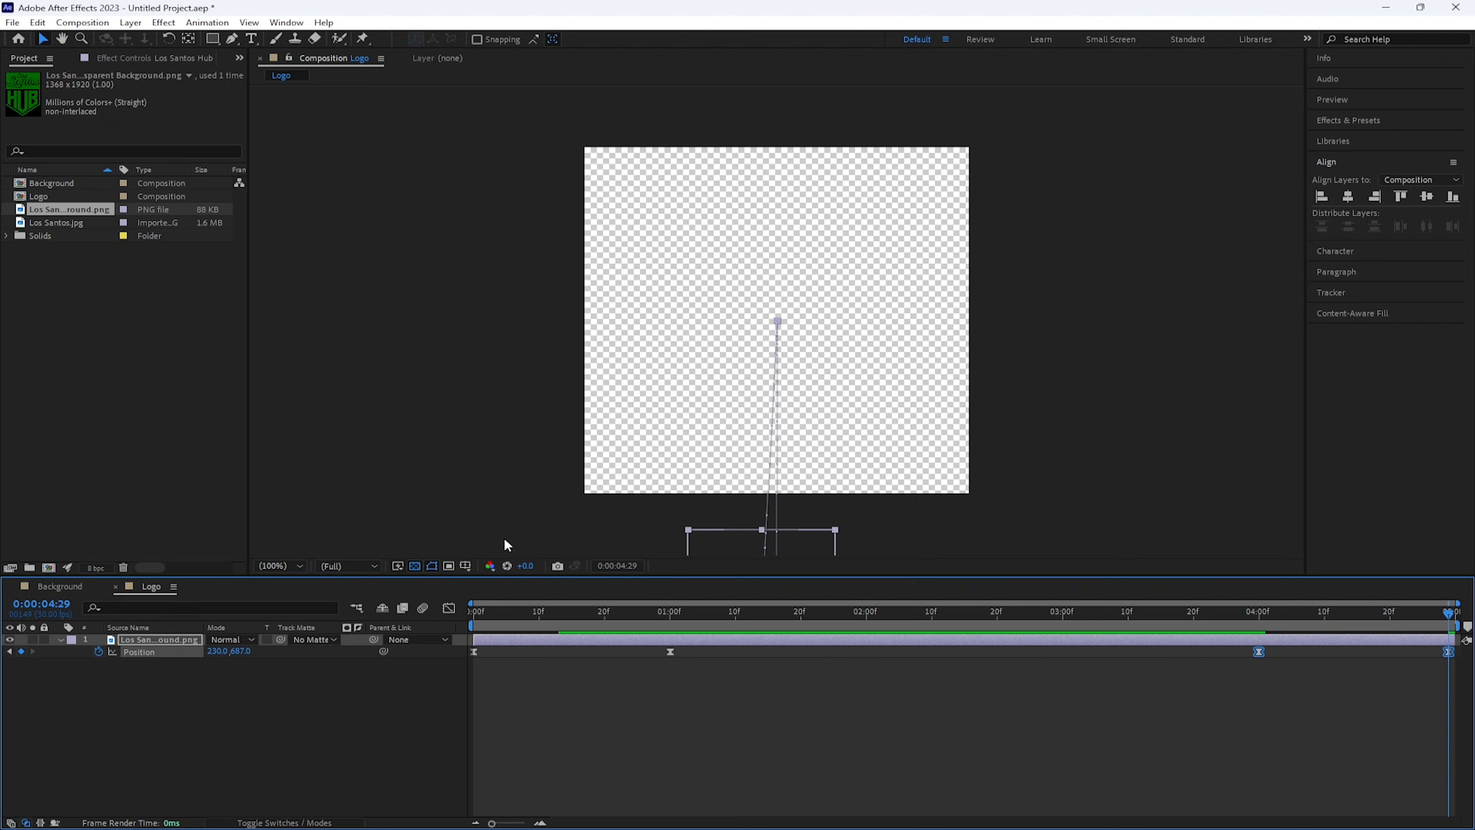
click(450, 608)
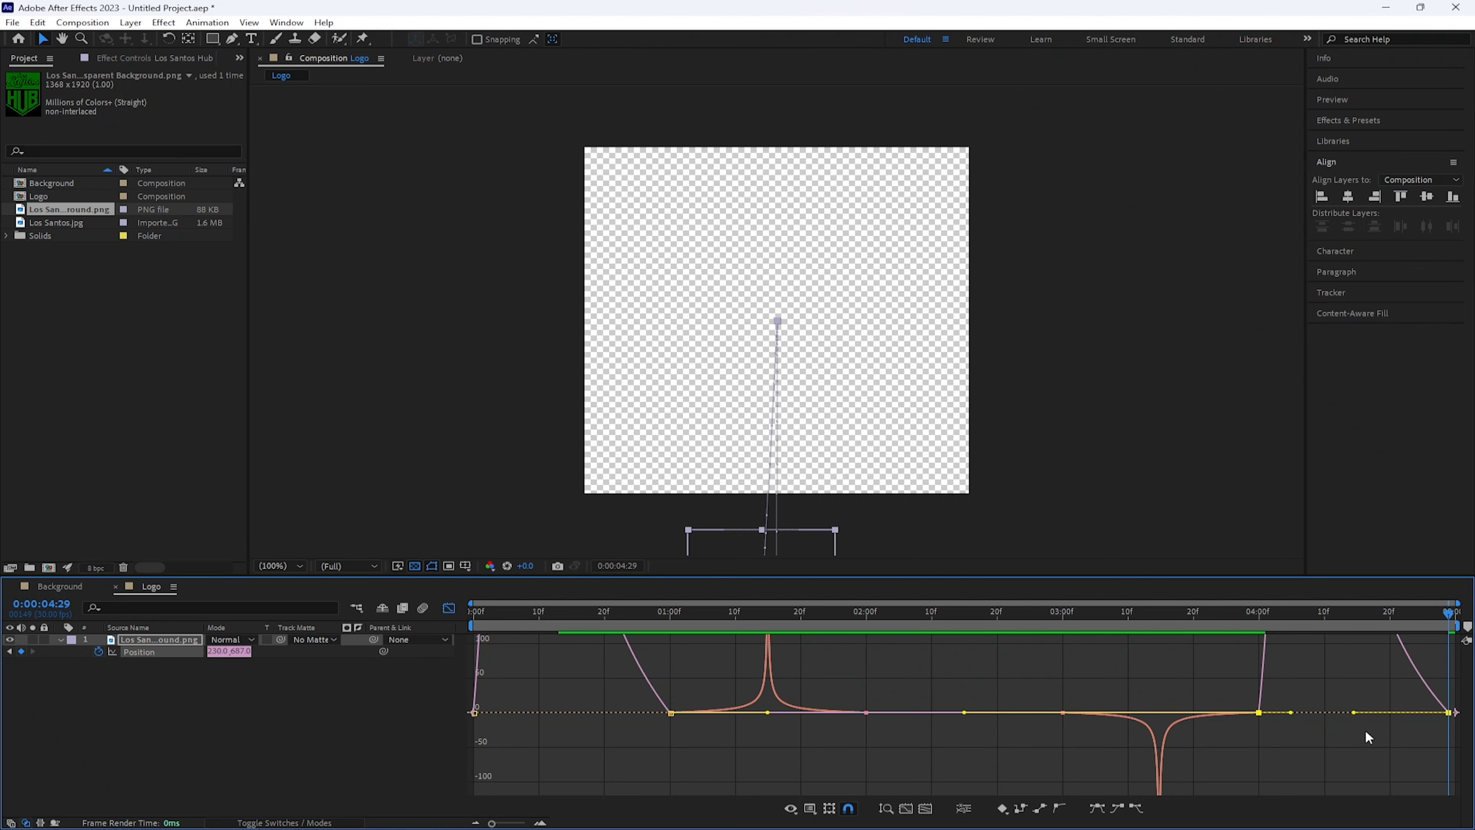
drag(1330, 738, 1221, 699)
click(448, 608)
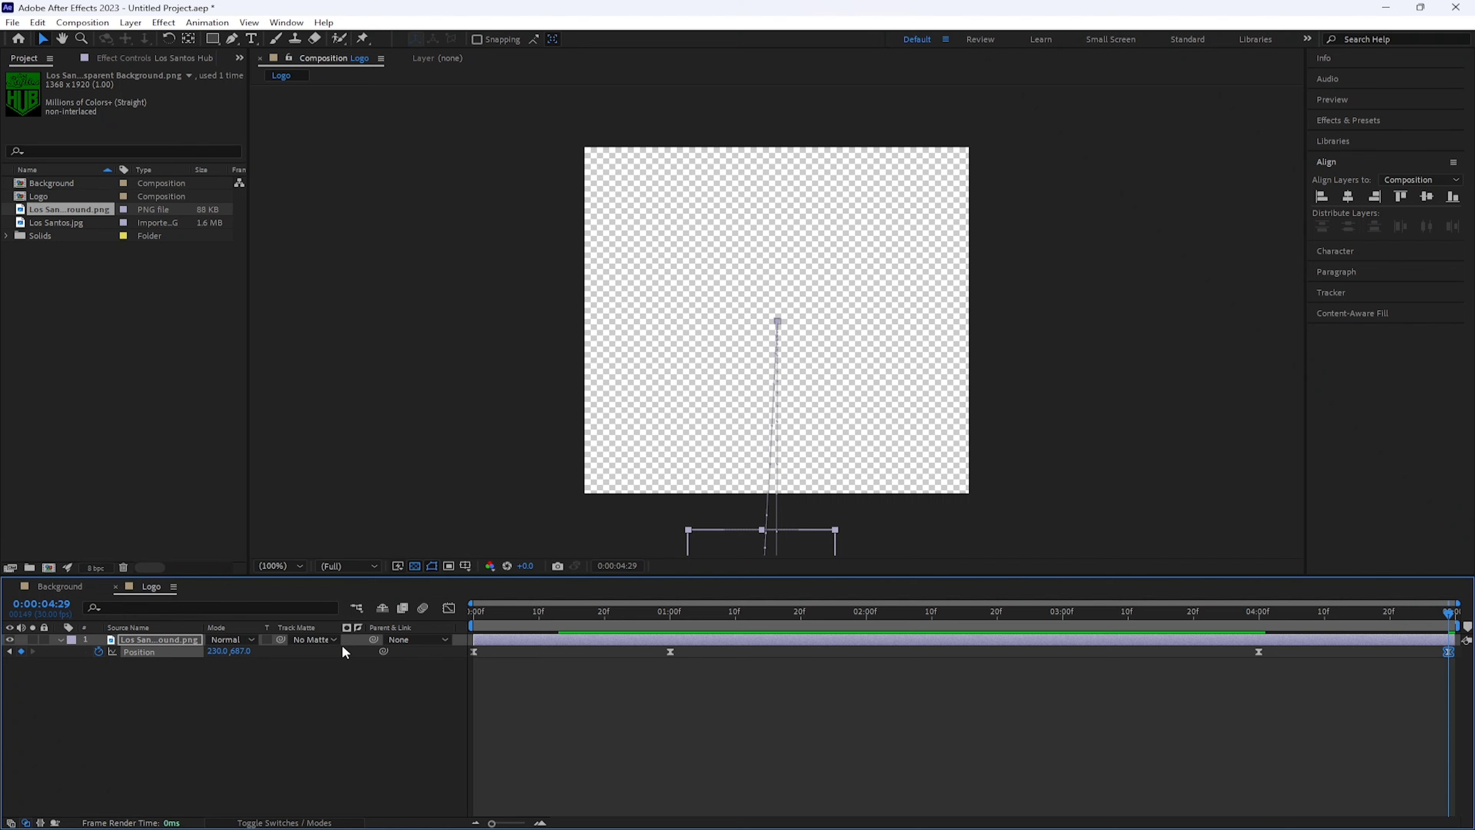
Enable motion blur for the logo layer and the Logo composition, and play back the animation
key(F4)
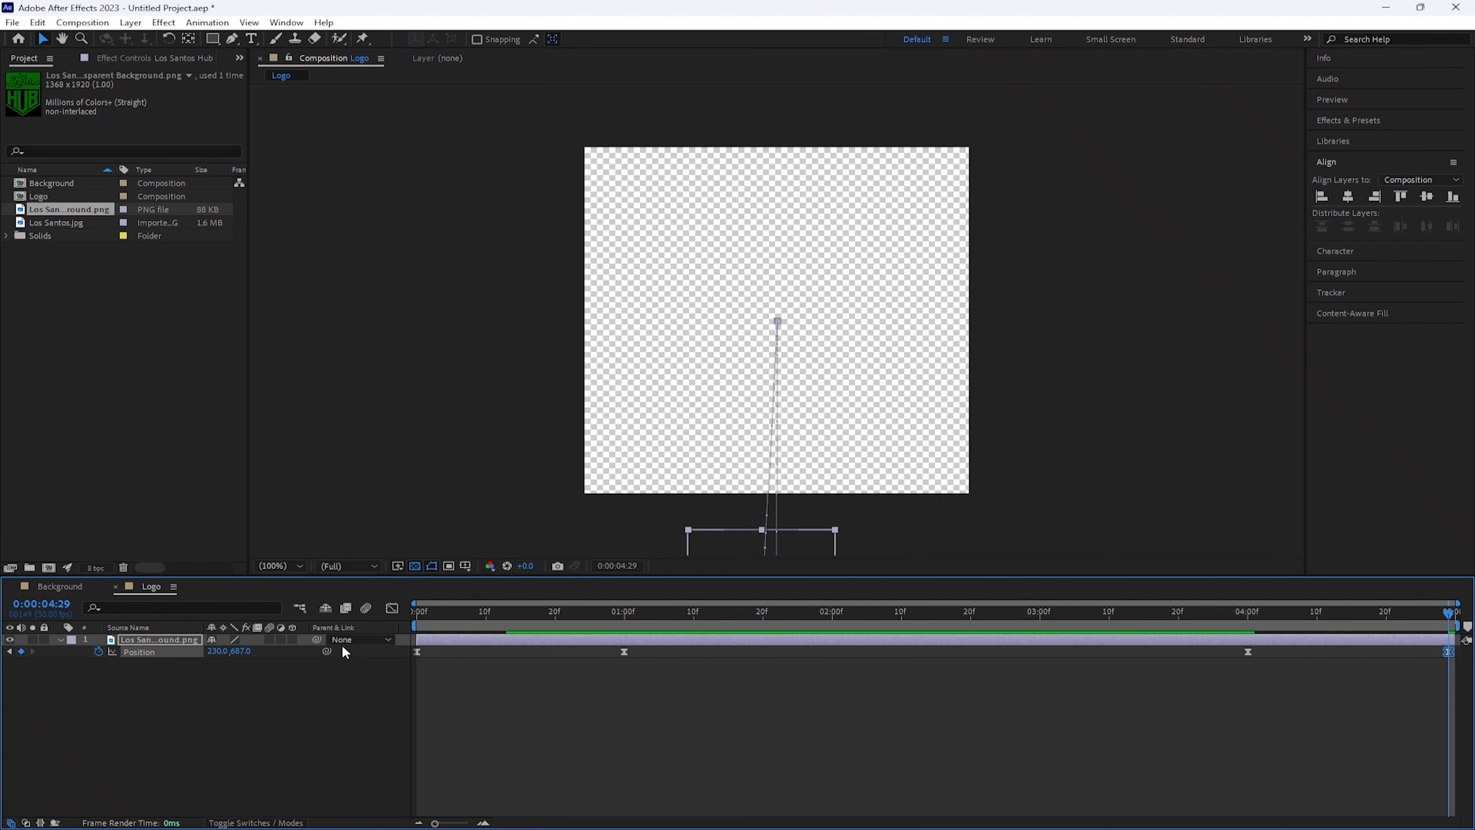
click(269, 639)
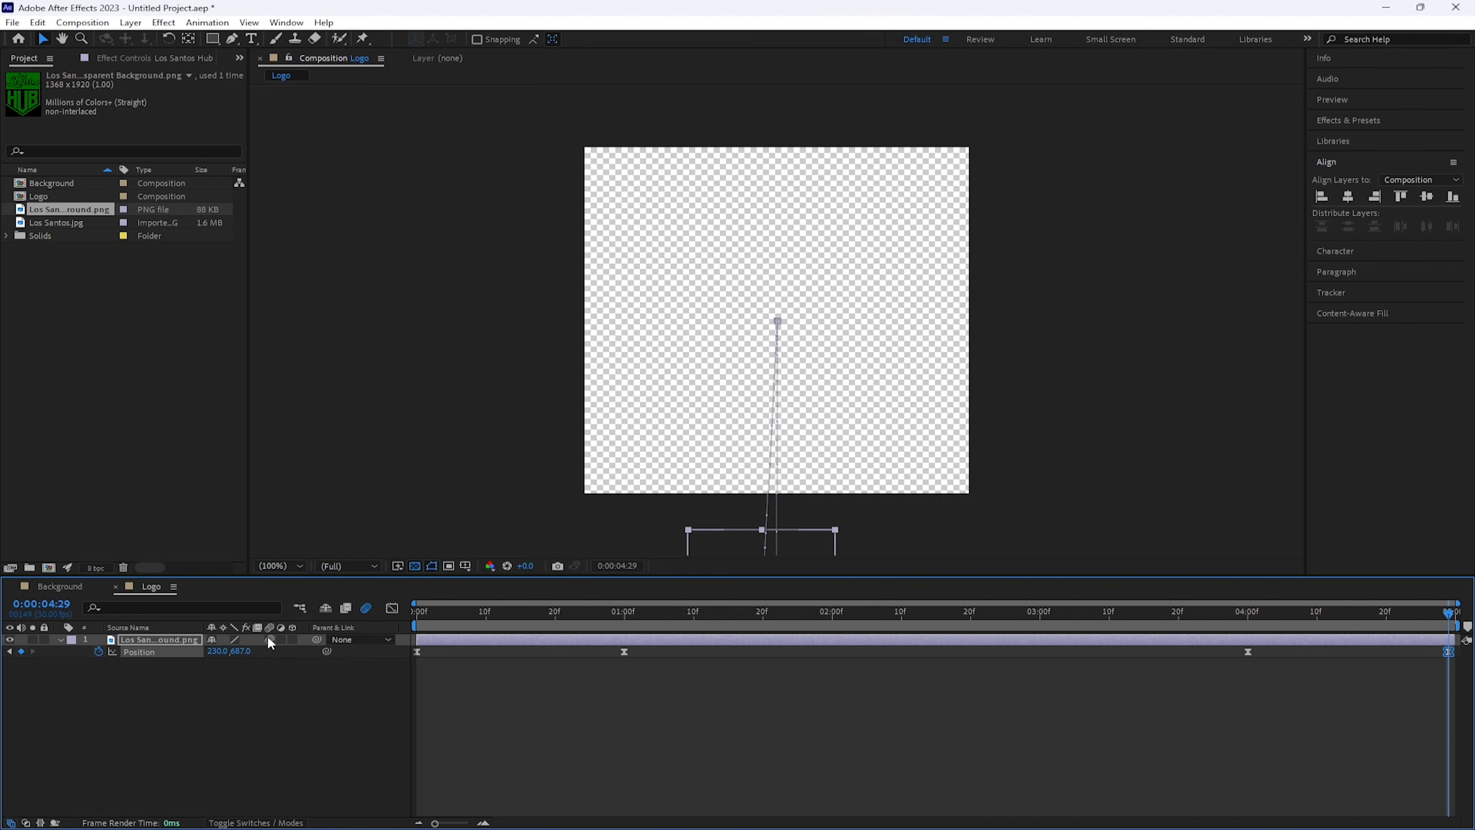
key(space)
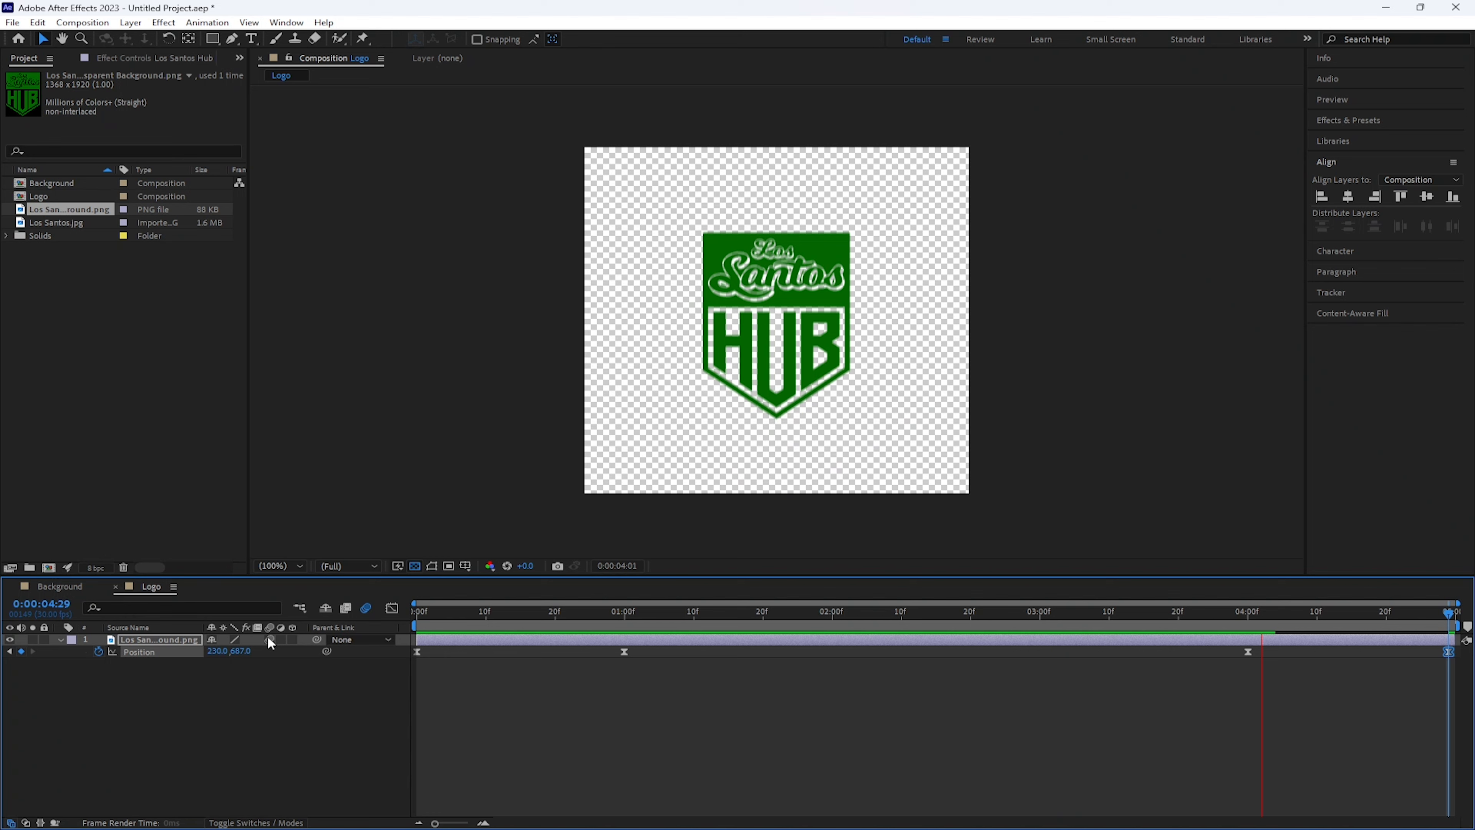
Add the Logo composition to the Background composition as the top layer, above Overlay
click(51, 587)
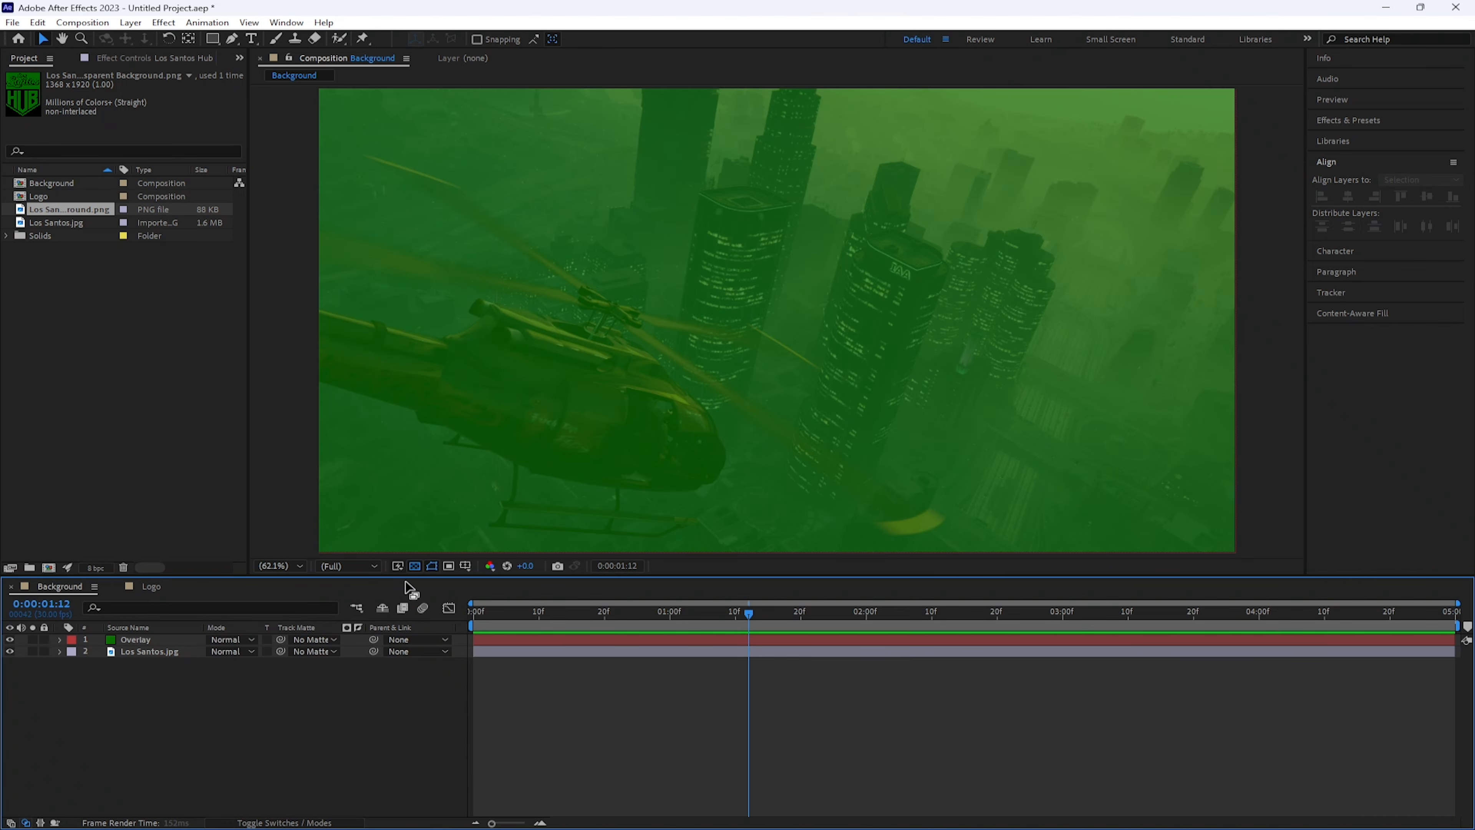
drag(36, 195, 117, 640)
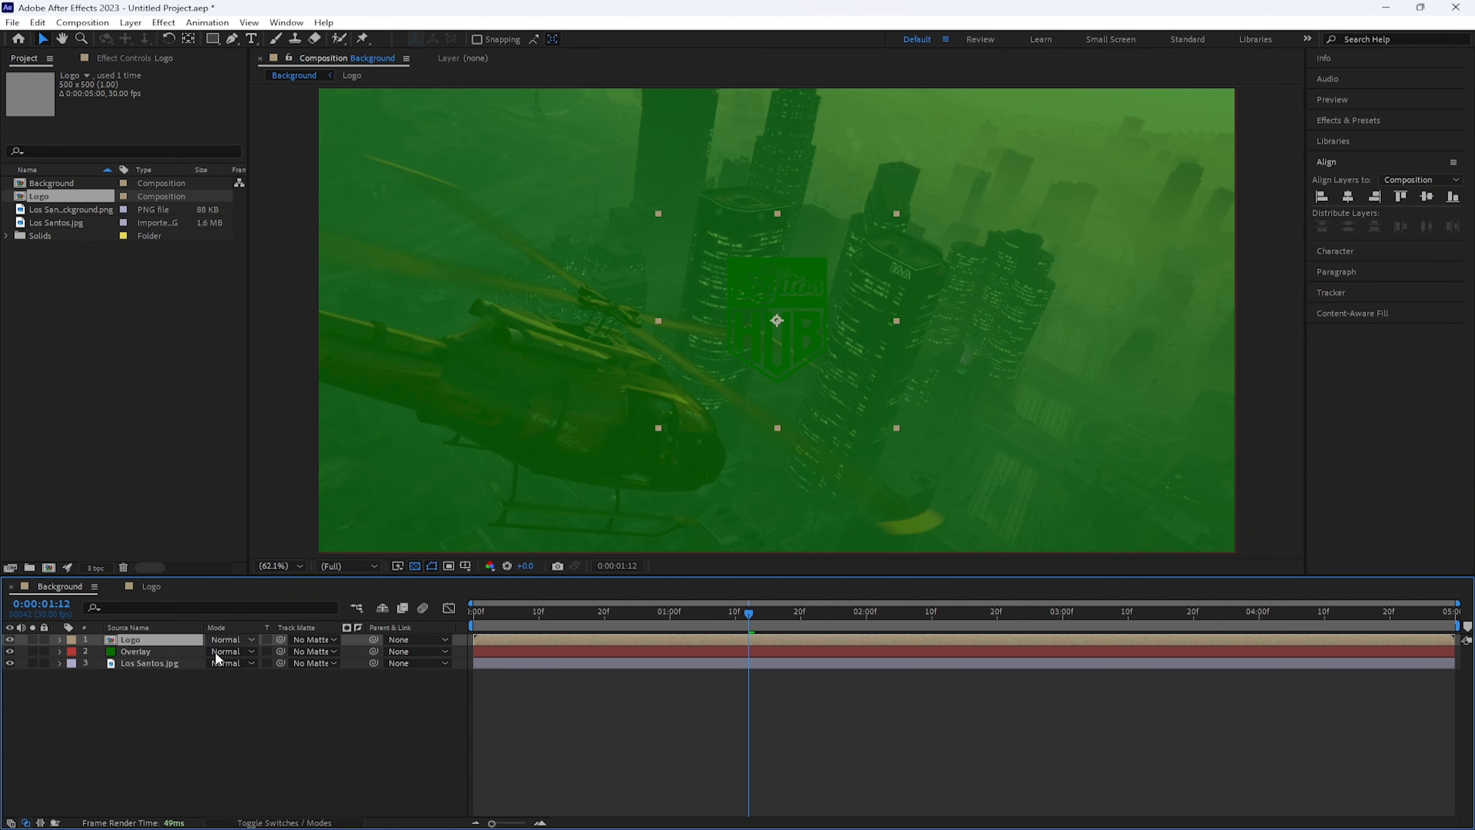
Apply the Fill effect to the logo PNG in the Logo composition and set its colour to white
click(152, 584)
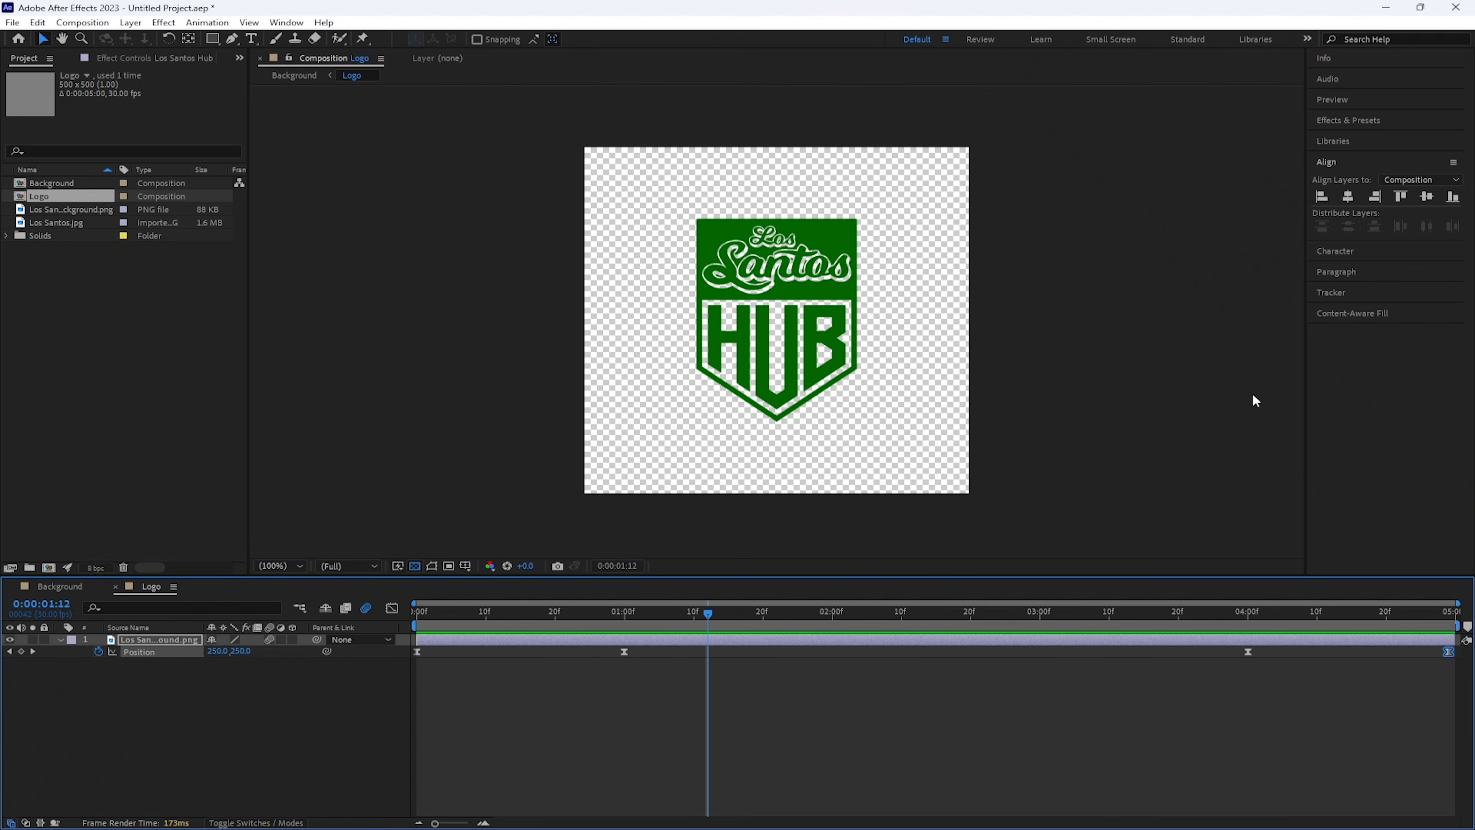
click(1356, 123)
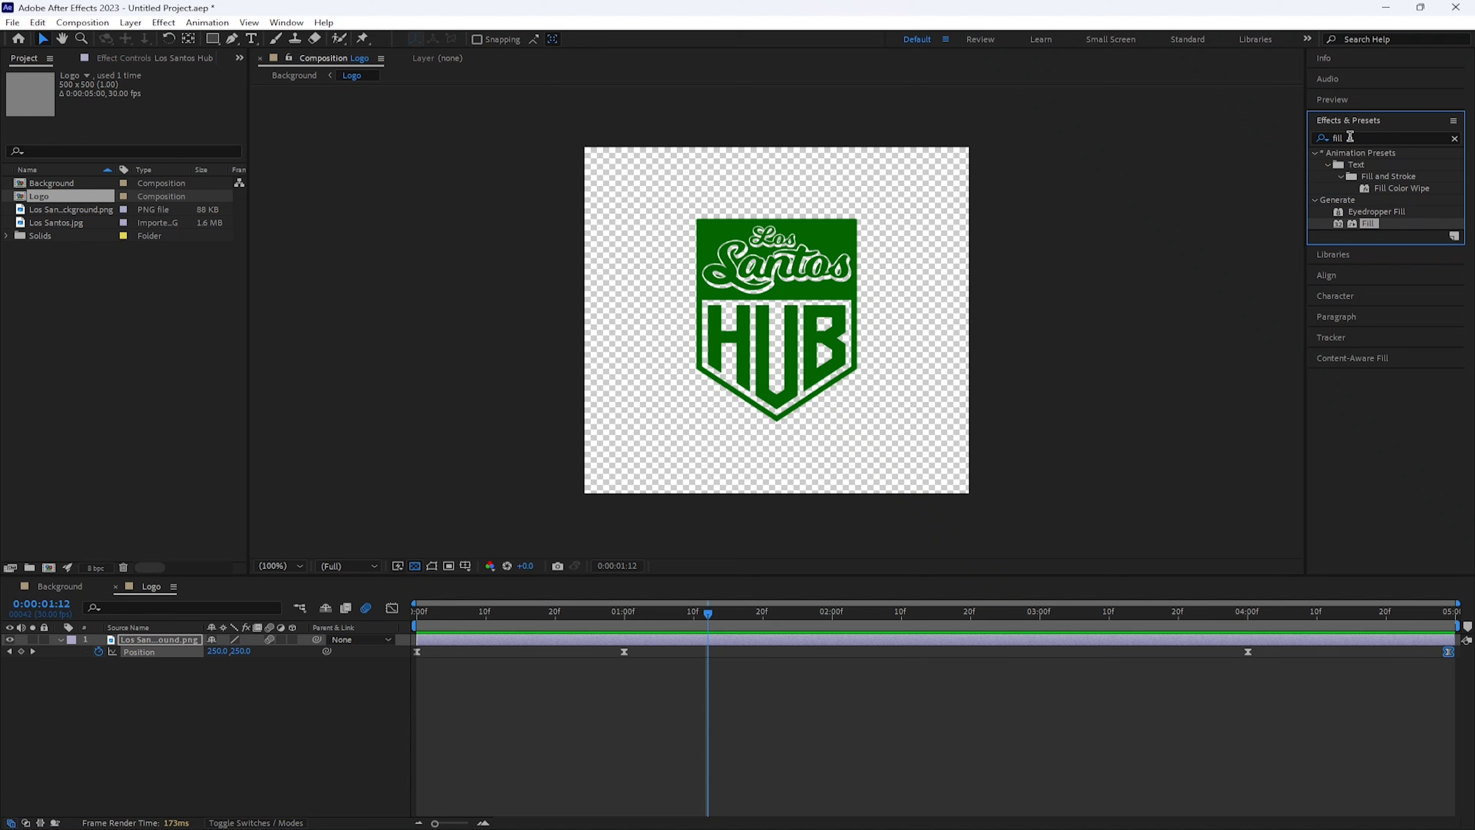
click(1350, 137)
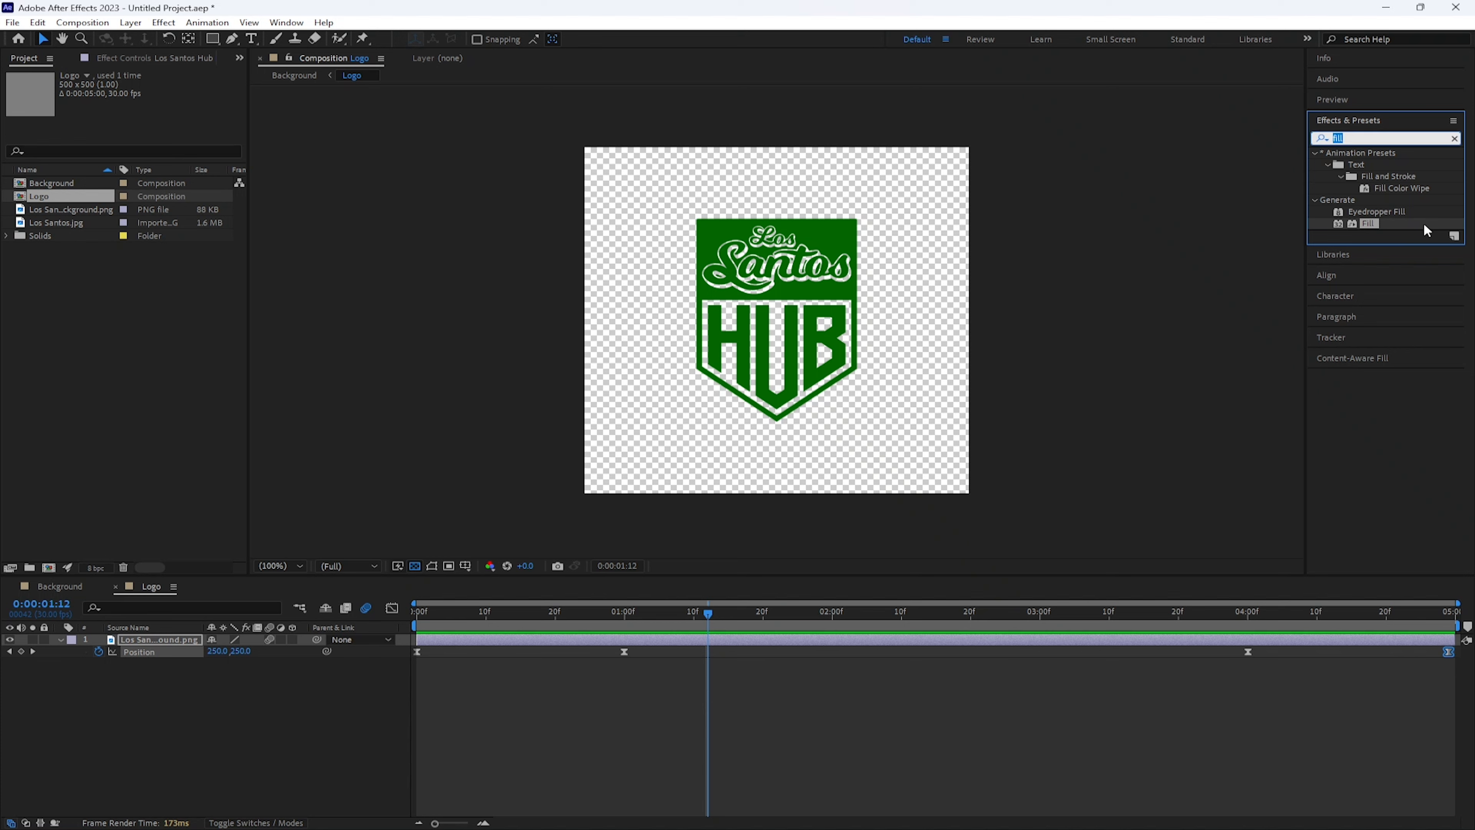
drag(1391, 227, 800, 271)
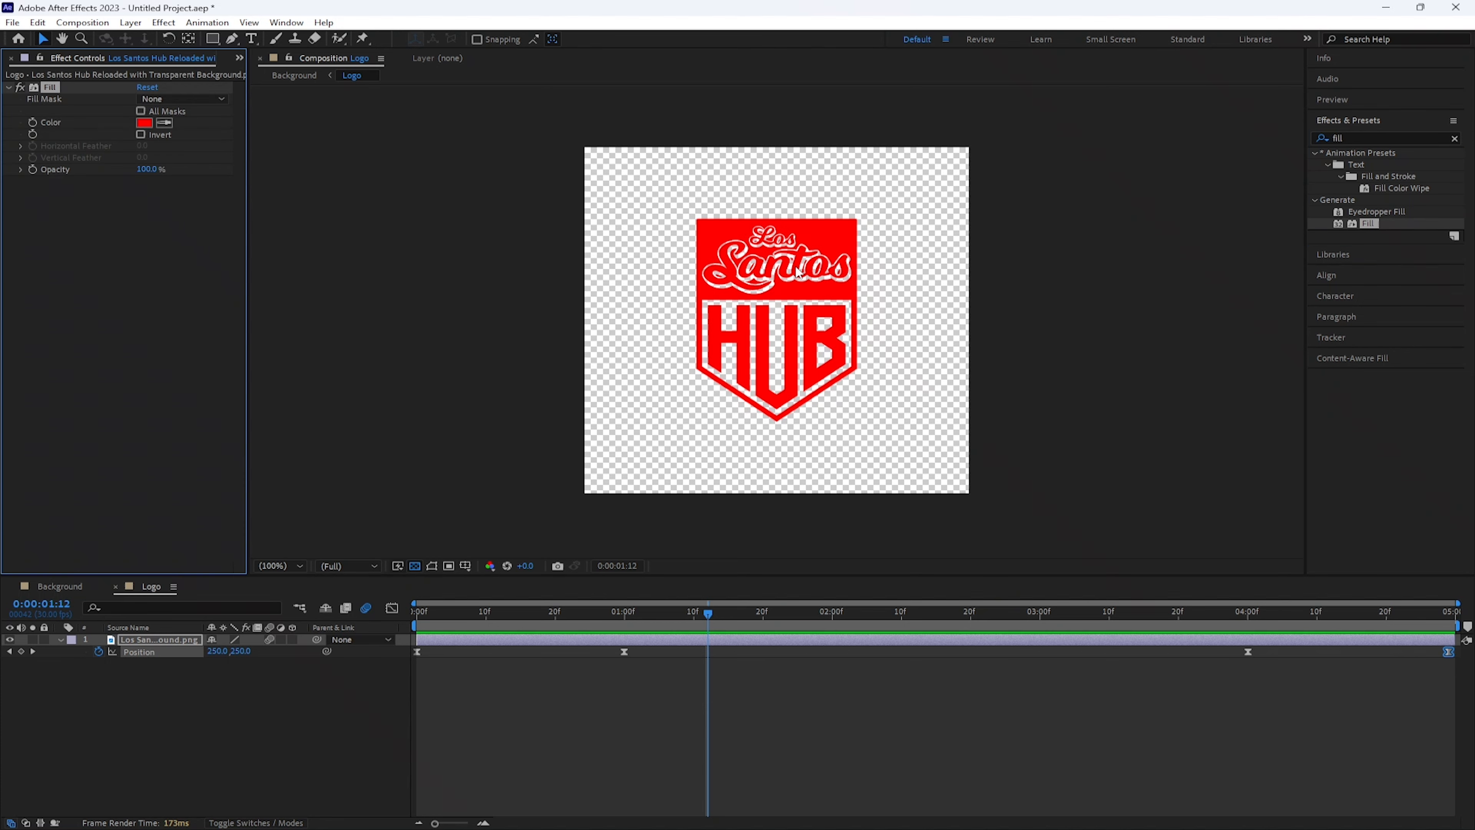
click(144, 123)
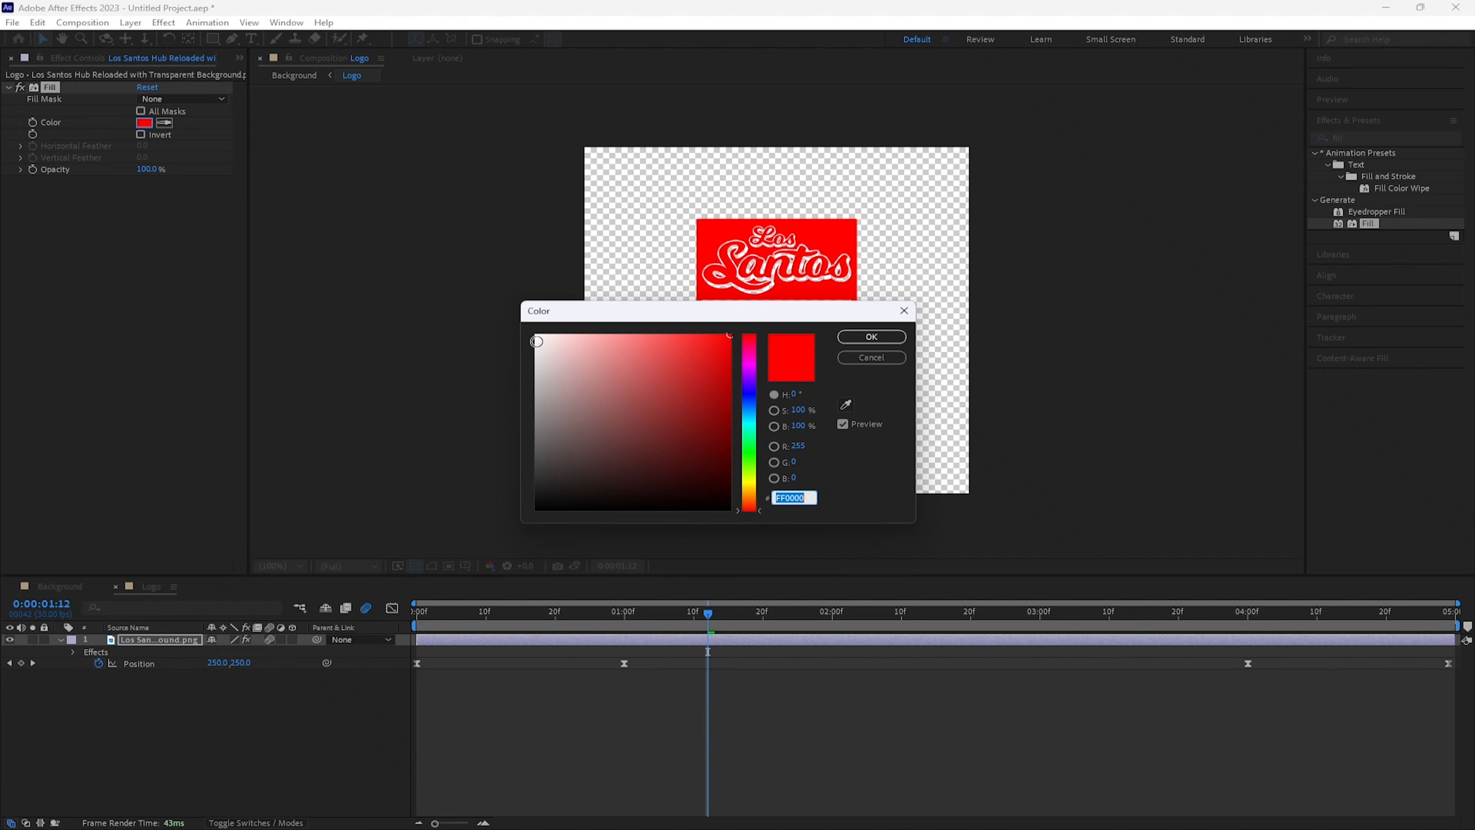
click(536, 336)
click(872, 337)
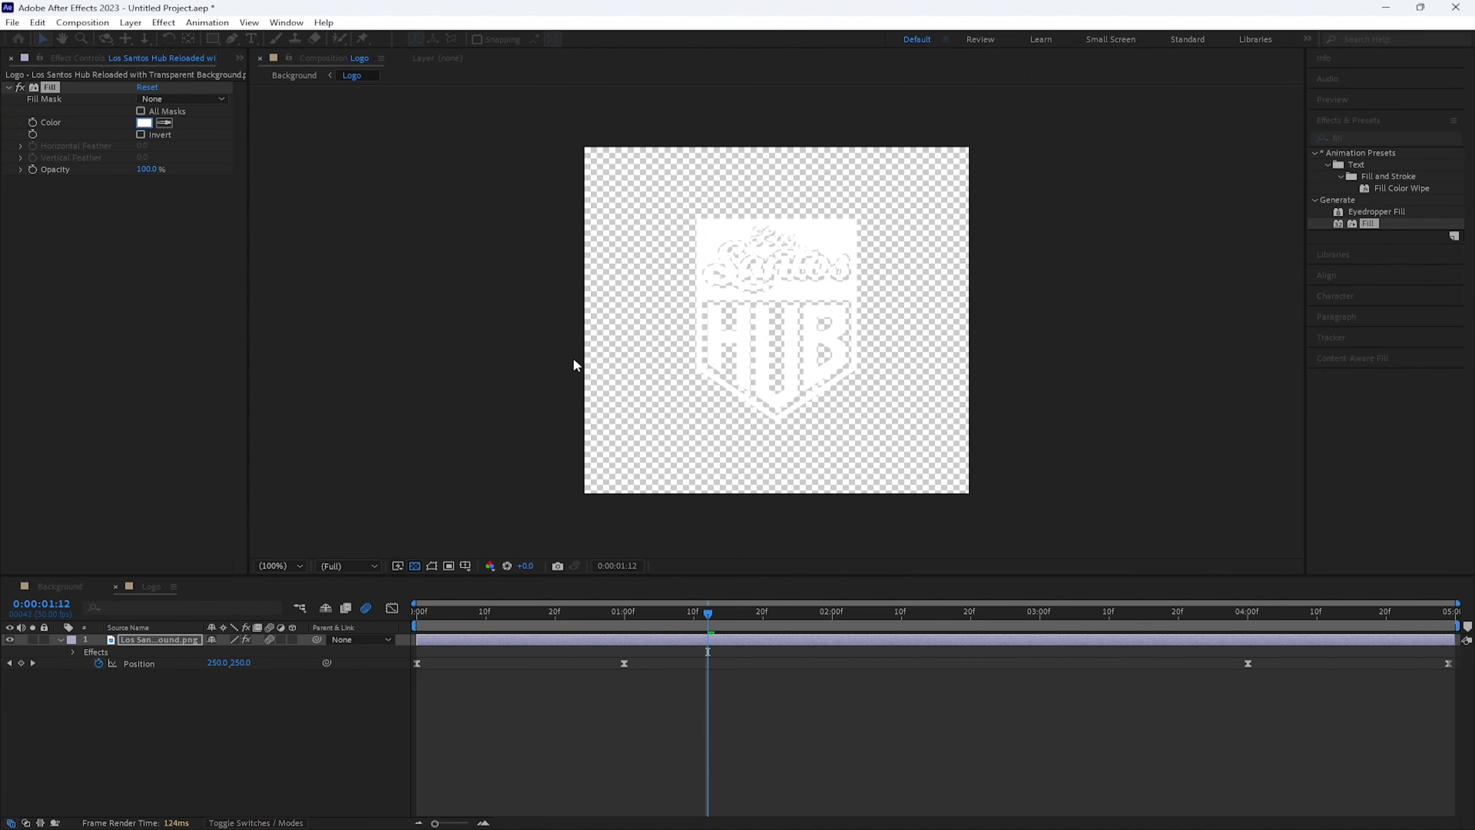
Play back the Background composition from 0 seconds to check the white logo over the green overlay
click(54, 586)
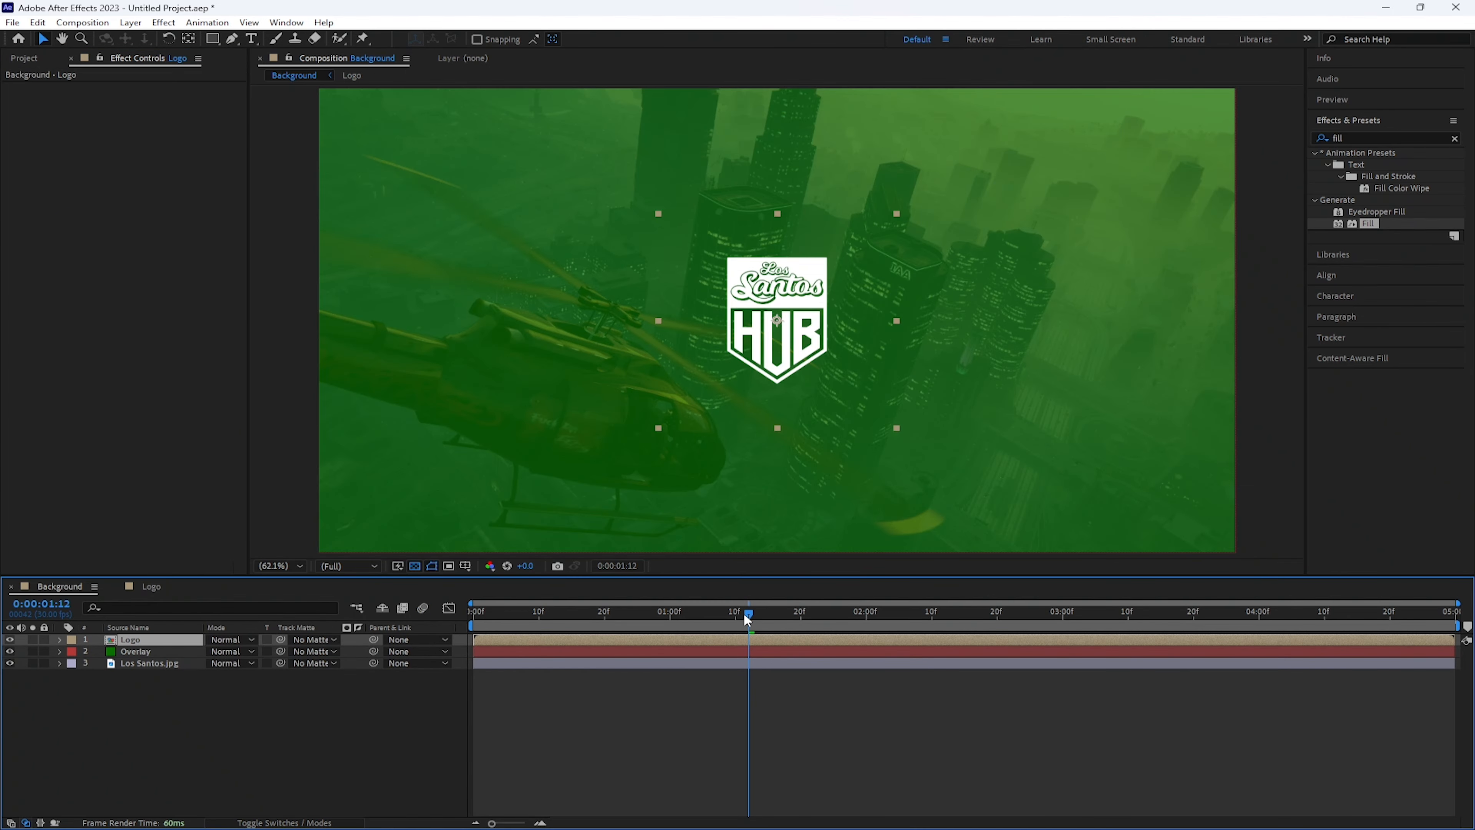
drag(744, 615, 409, 614)
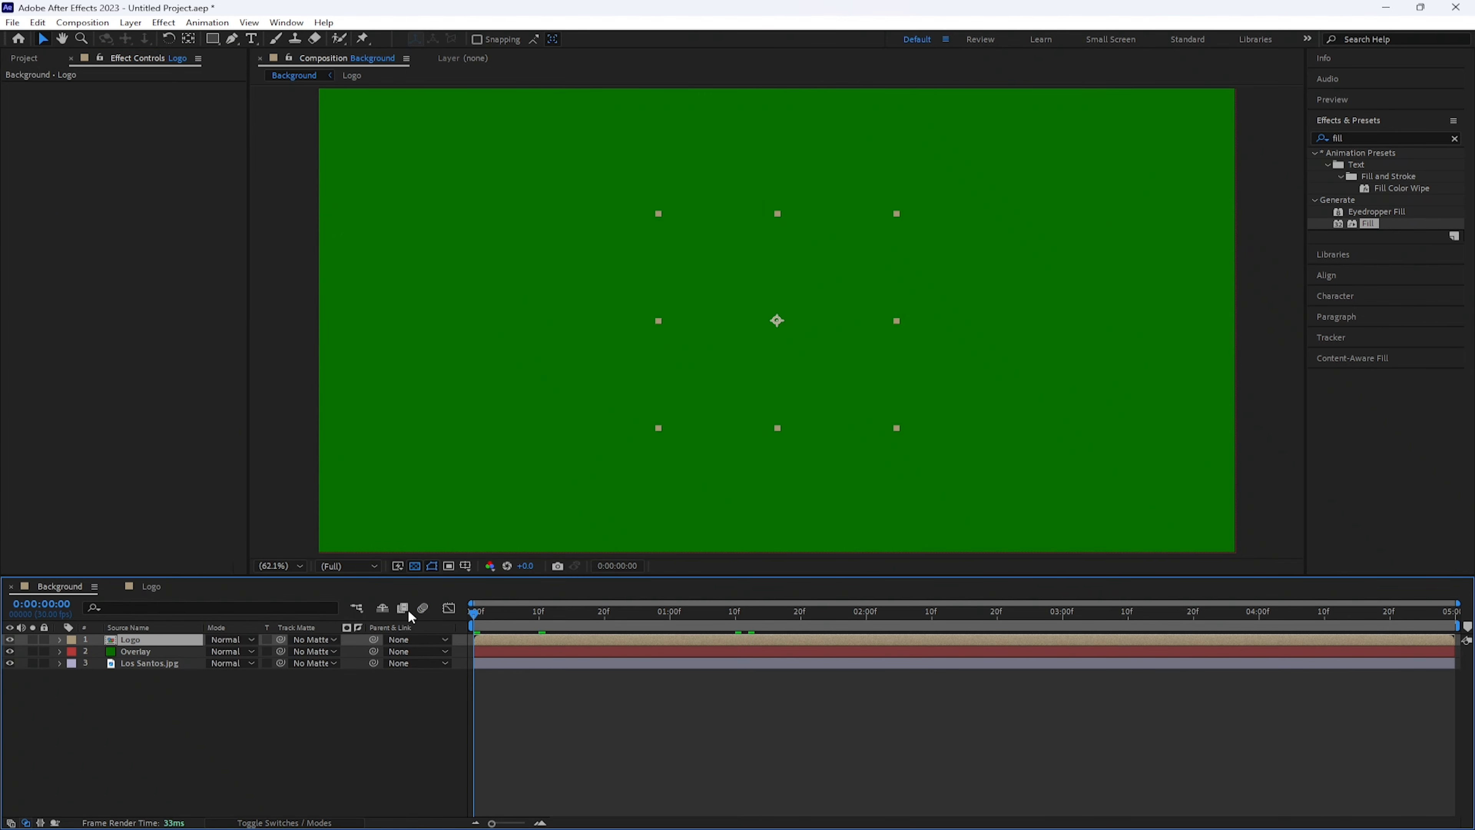
key(space)
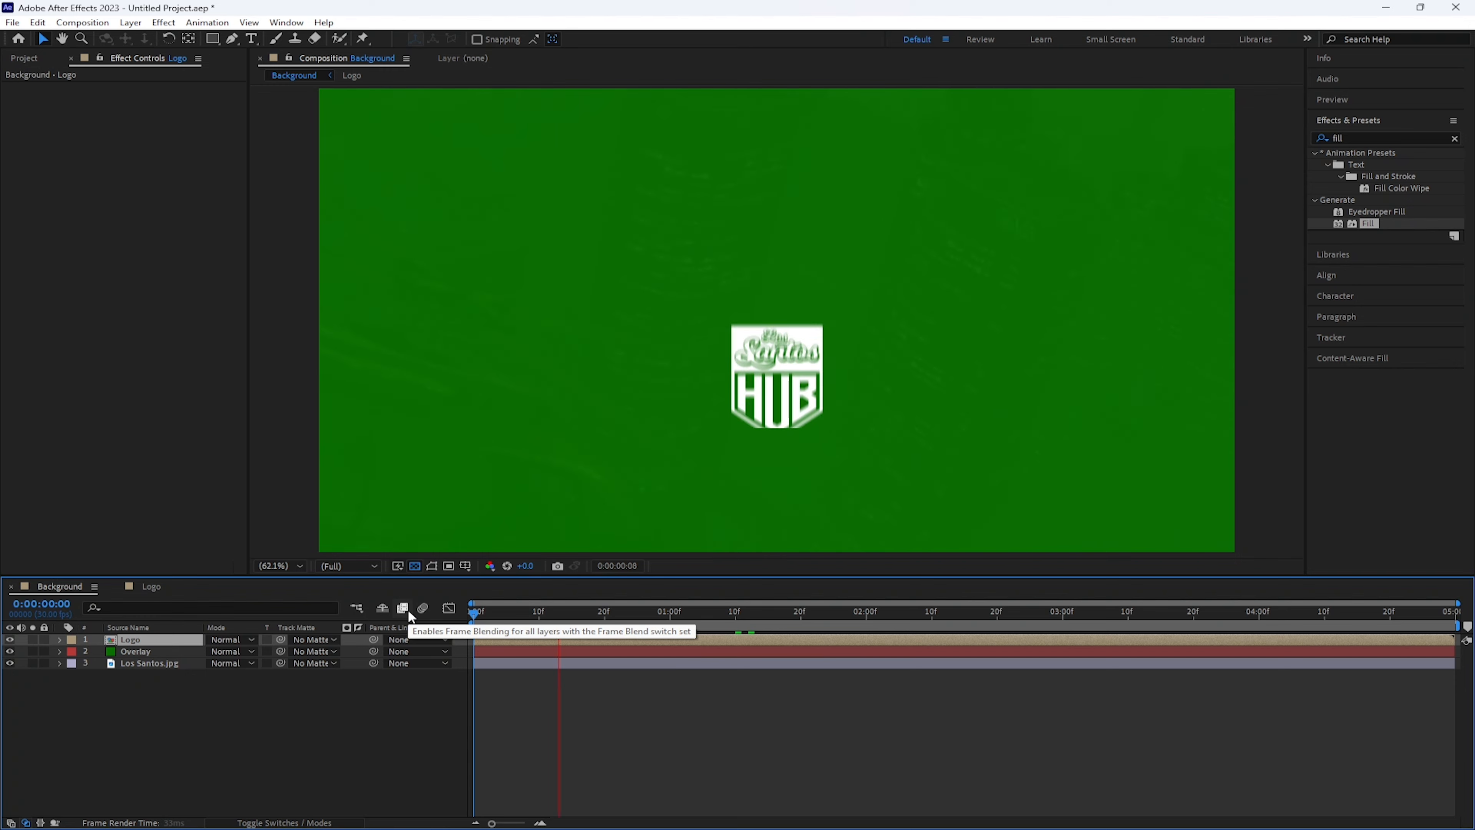